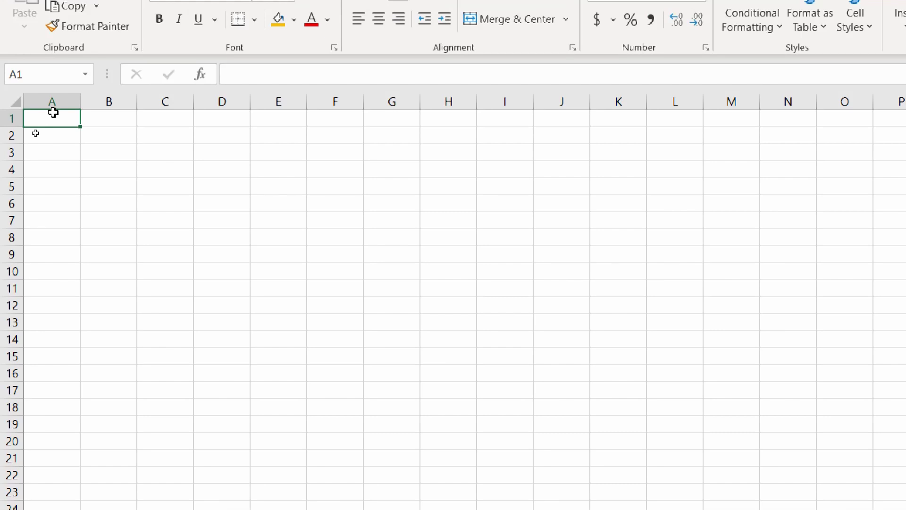
# Enter the column headings LAST NAME, FIRST NAME and EMP ID in cells A1 to C1
pyautogui.write('LAST NAME')
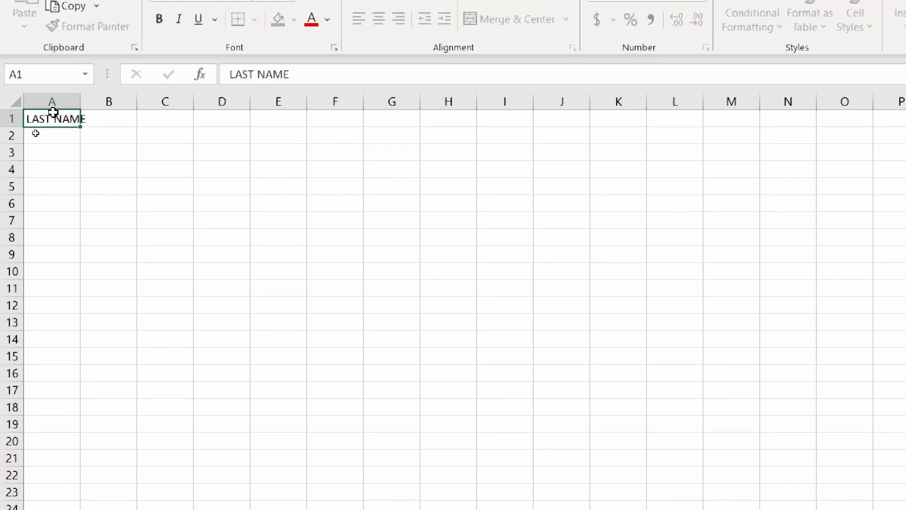
pyautogui.press('Tab')
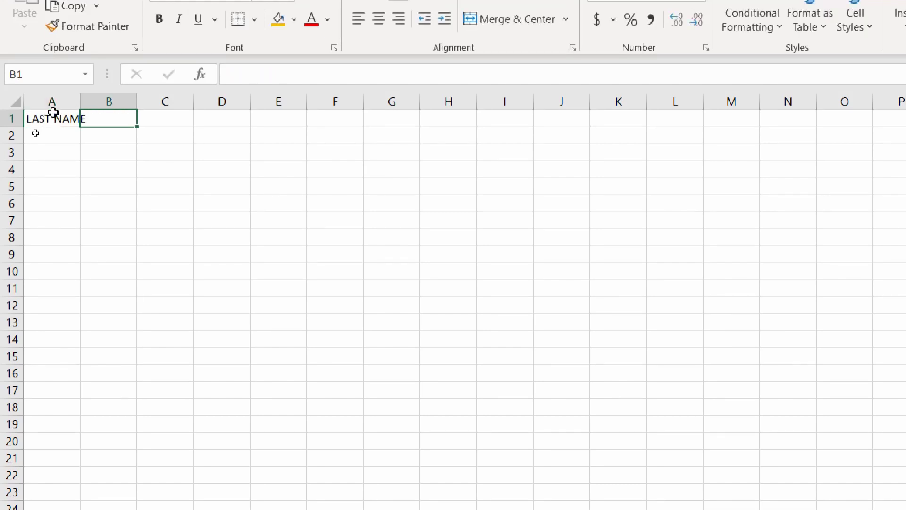
pyautogui.write('FIRST')
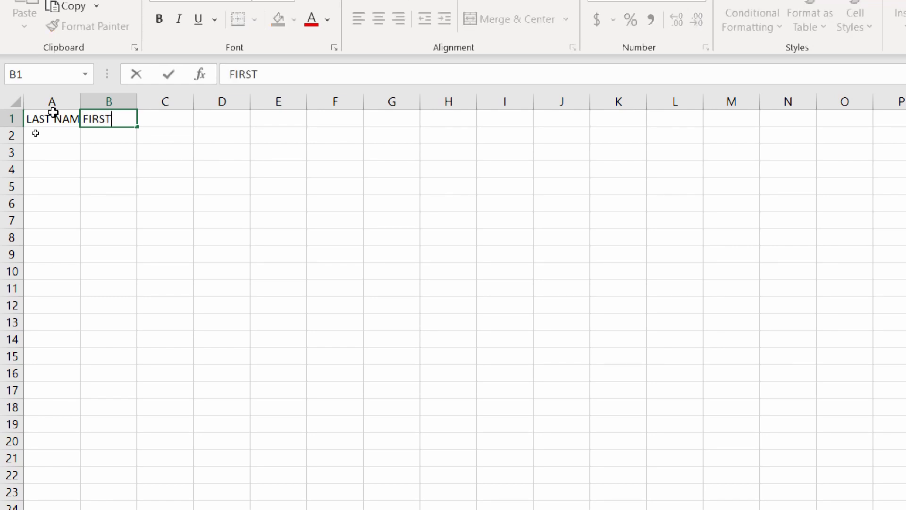
pyautogui.write(' NAME')
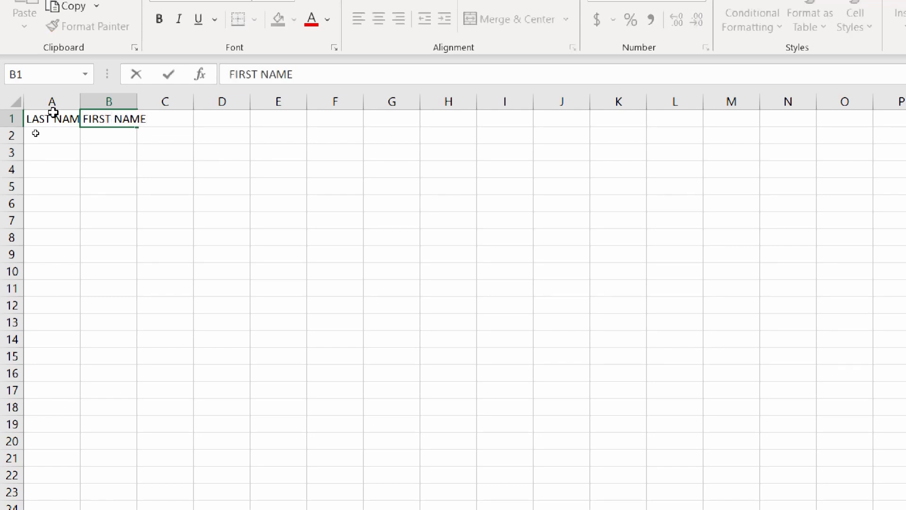
pyautogui.press('Tab')
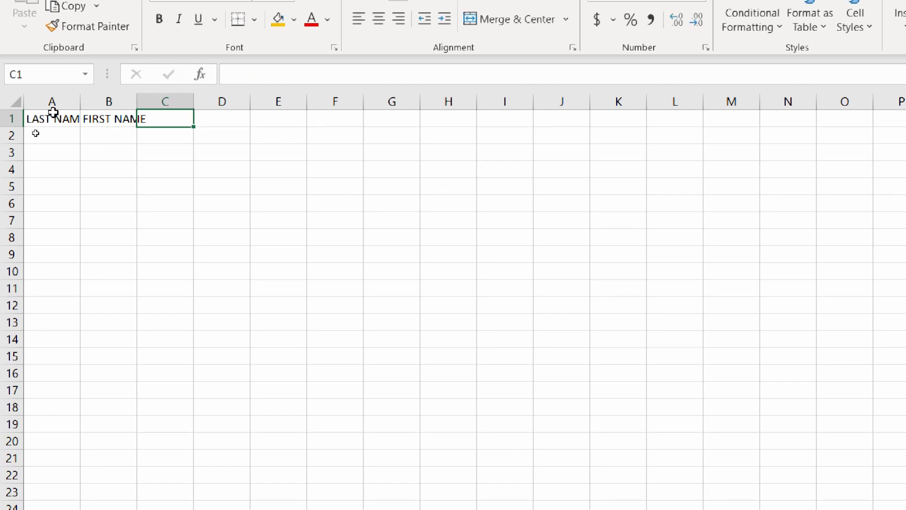
pyautogui.write('EMP')
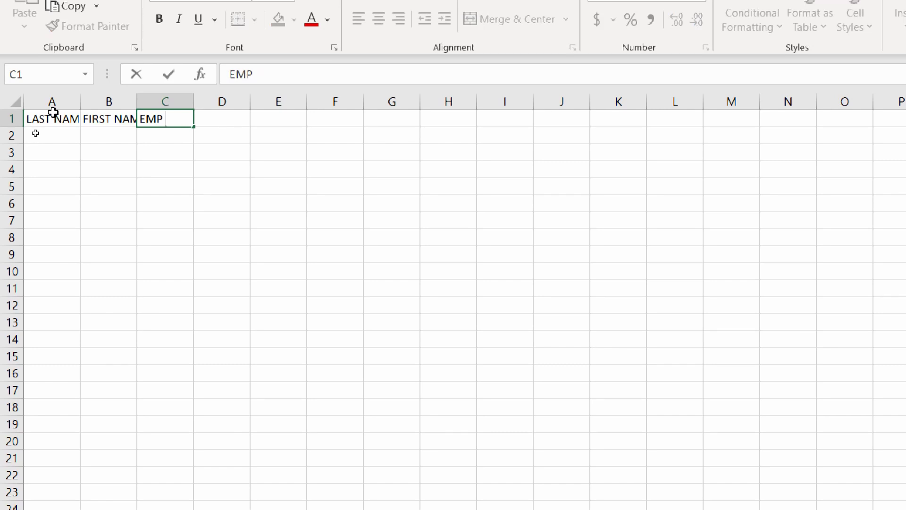
pyautogui.write('LOID')
pyautogui.click(36, 133)
# Make the headings in A1:C1 bold, underlined and horizontally centered
pyautogui.moveTo(54, 116); pyautogui.dragTo(162, 121)
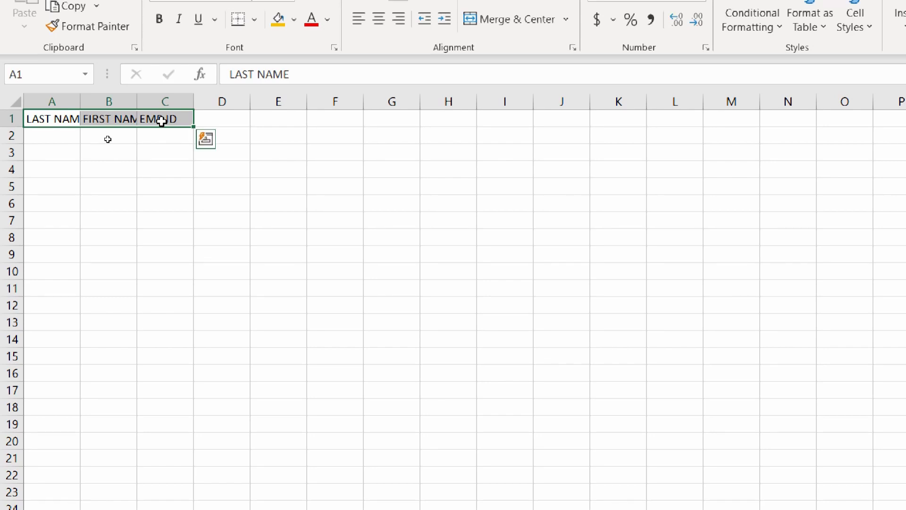
pyautogui.hotkey('ctrl', 'b')
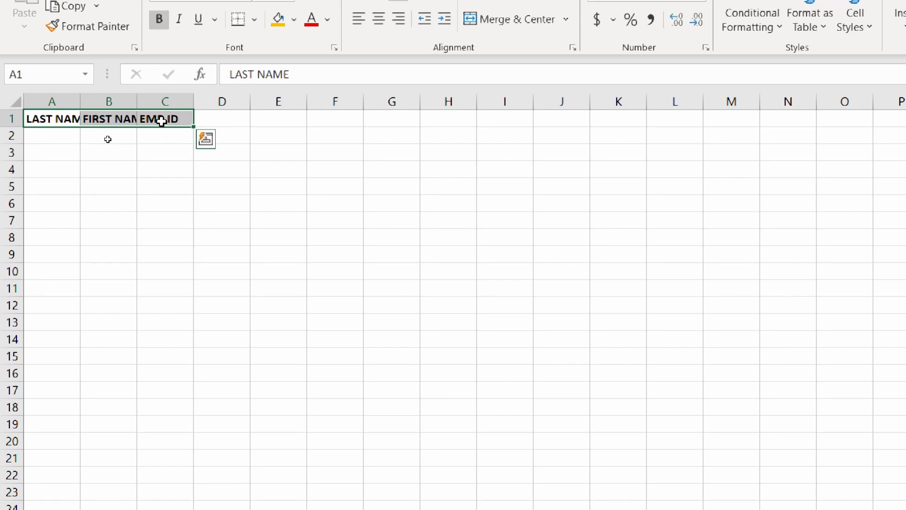
pyautogui.hotkey('ctrl', 'u')
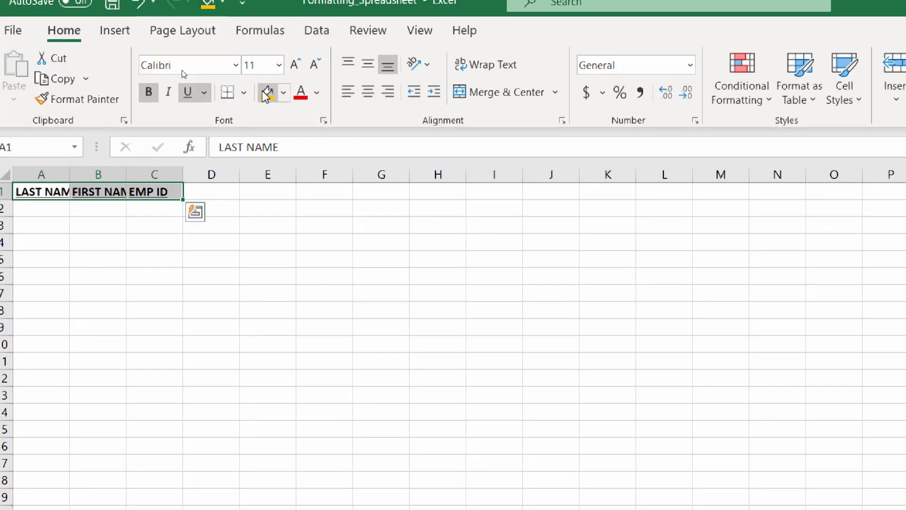
pyautogui.click(376, 97)
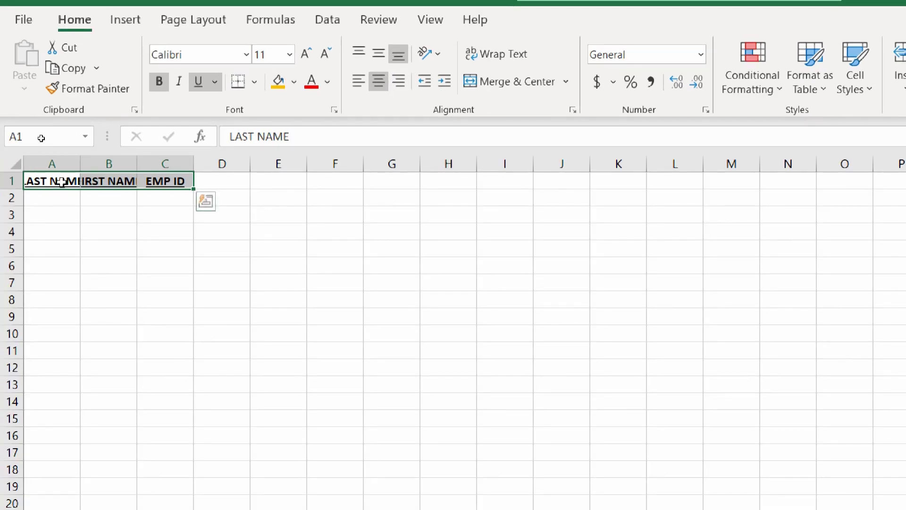
# Autofit the widths of columns A to C to their headings
pyautogui.click(56, 170)
pyautogui.moveTo(66, 164); pyautogui.dragTo(175, 163)
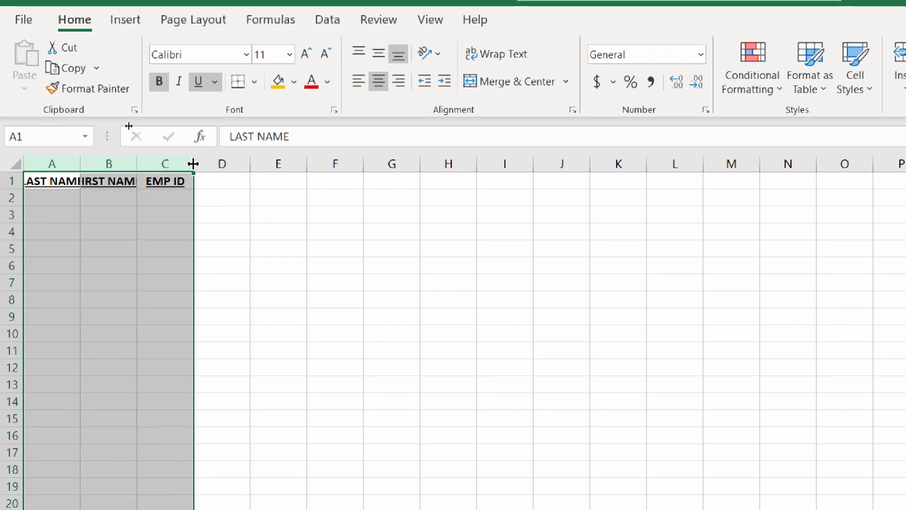
pyautogui.doubleClick(194, 163)
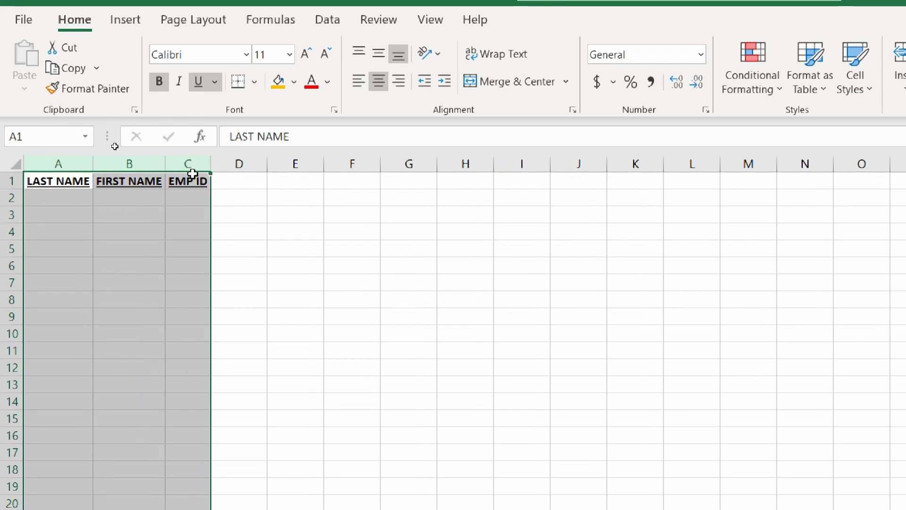
pyautogui.click(154, 212)
# Fill row 2 with the first employee's last name, first name and single-digit employee ID
pyautogui.click(66, 204)
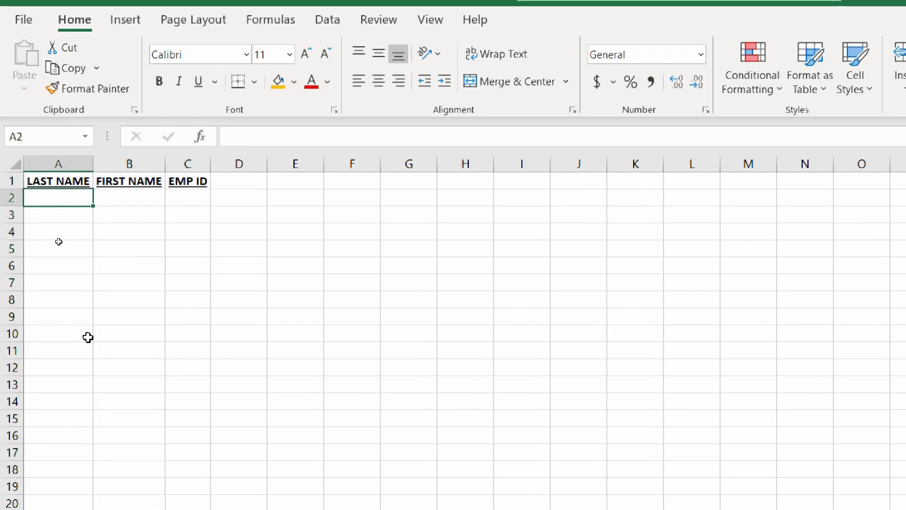
pyautogui.write('Jackson')
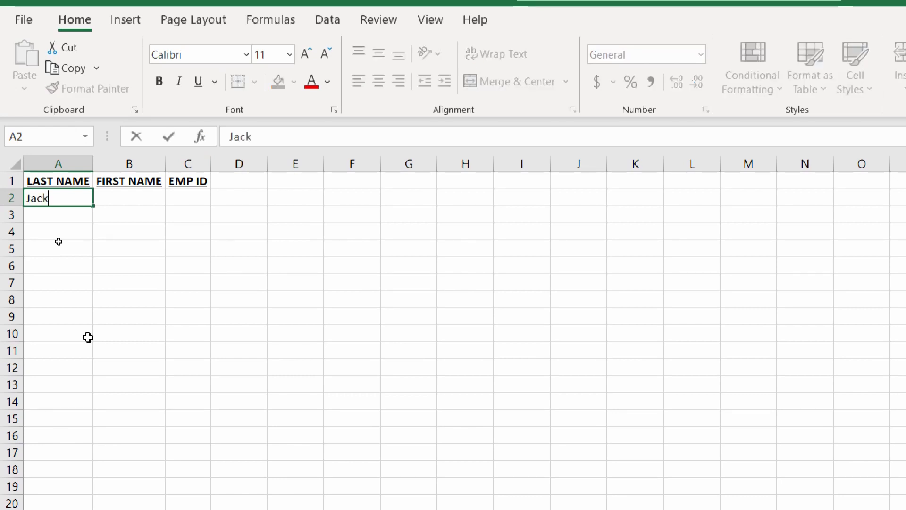
pyautogui.press('Tab')
pyautogui.write('Sam')
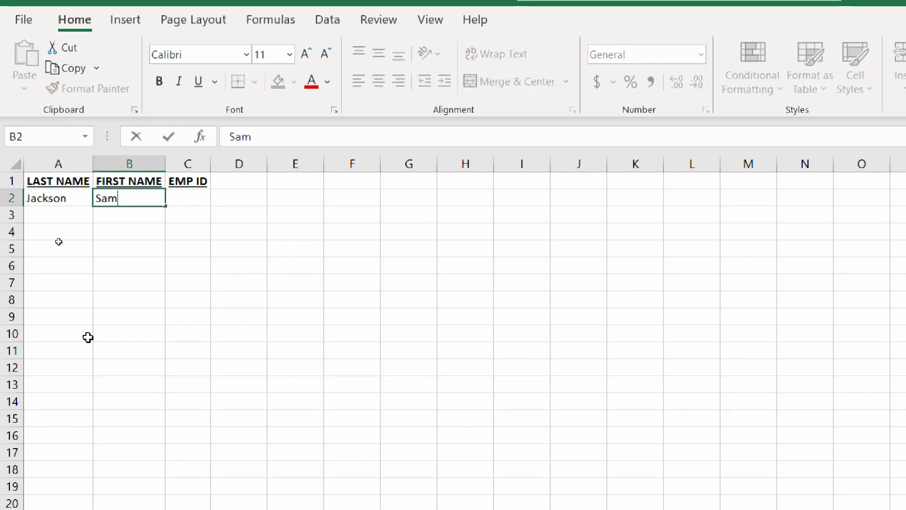
pyautogui.press('Tab')
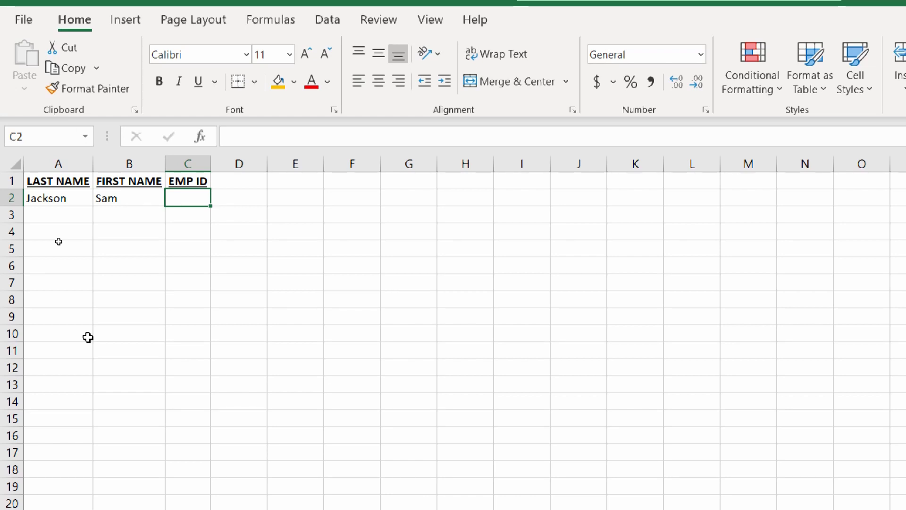
pyautogui.moveTo(62, 202); pyautogui.dragTo(150, 242)
pyautogui.click(186, 198)
pyautogui.write('1')
pyautogui.click(191, 236)
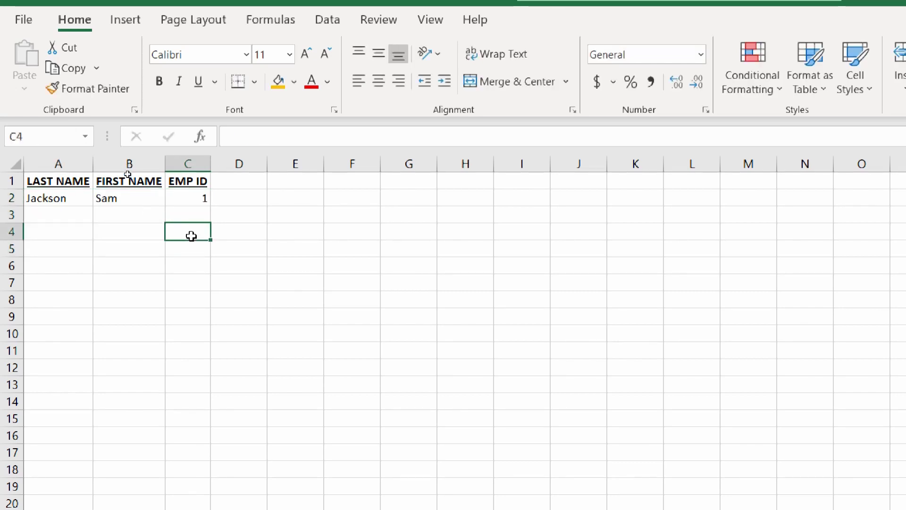
# Try to re-enter the employee ID in C2 as four digits with leading zeros
pyautogui.click(194, 197)
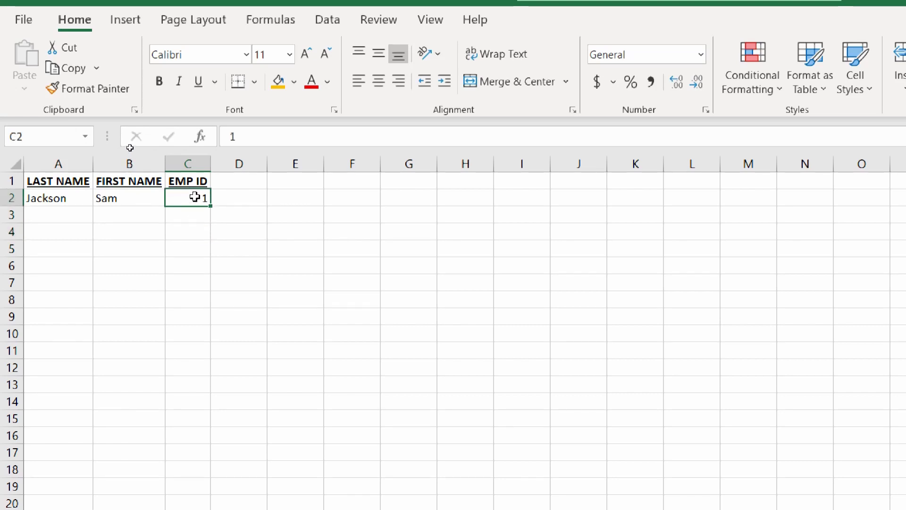
pyautogui.doubleClick(194, 197)
pyautogui.press('BackSpace')
pyautogui.write('0001')
pyautogui.press('Return')
# Format cell C2 as Text and re-enter the employee ID as four digits with leading zeros
pyautogui.click(195, 196)
pyautogui.rightClick(196, 197)
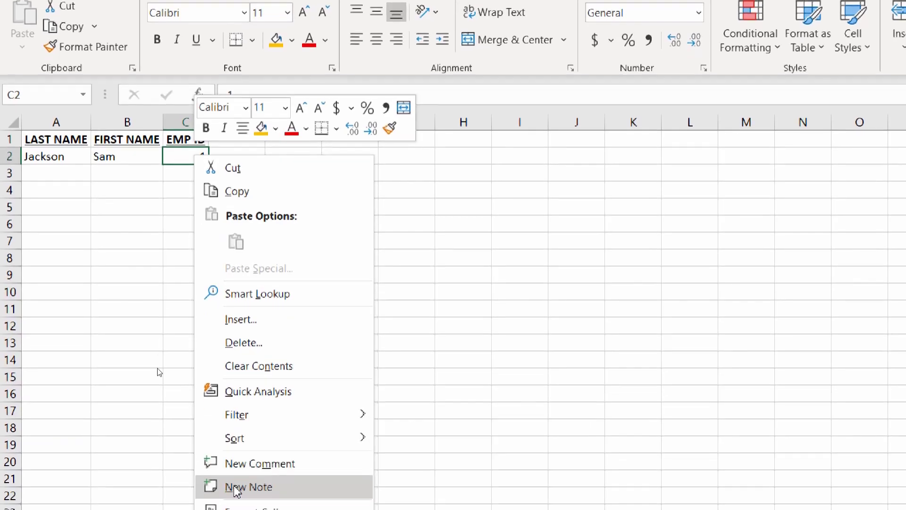
pyautogui.click(238, 477)
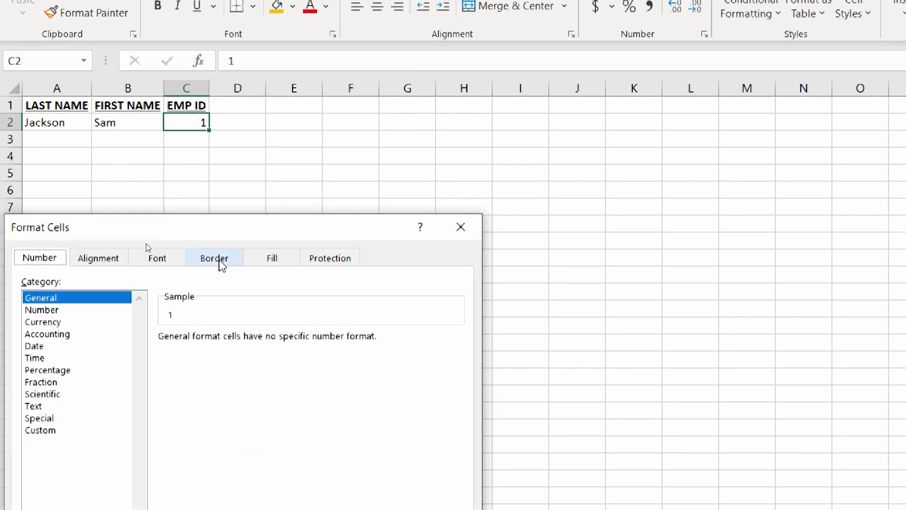
pyautogui.click(42, 406)
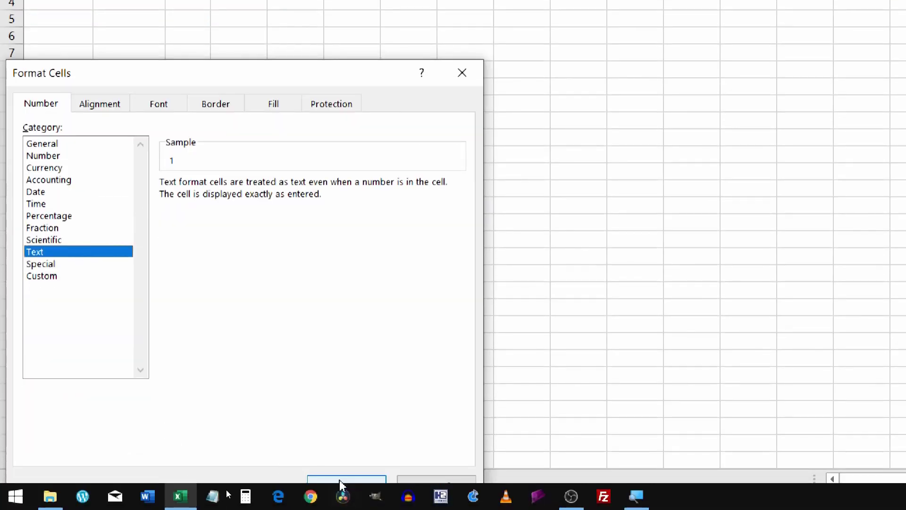
pyautogui.click(341, 484)
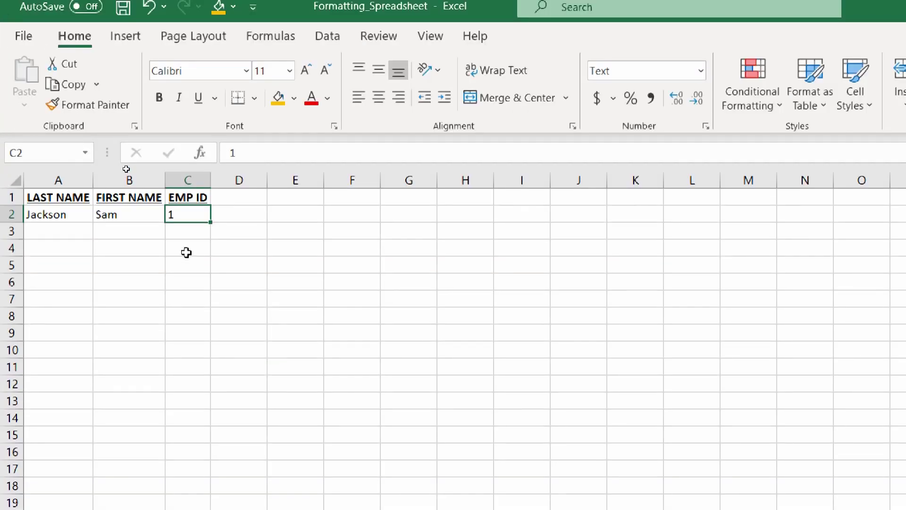
pyautogui.write('0001')
pyautogui.press('Return')
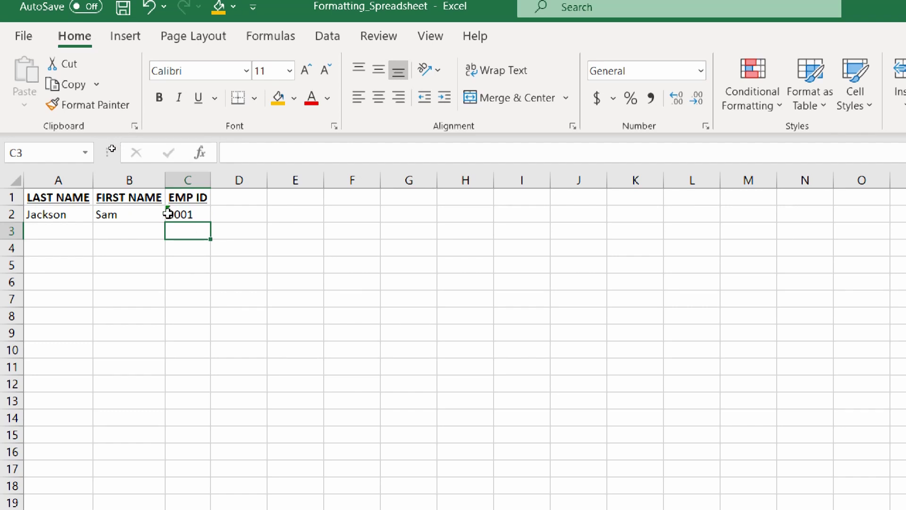
# Check the error options offered for the employee ID in C2
pyautogui.click(169, 214)
pyautogui.click(147, 216)
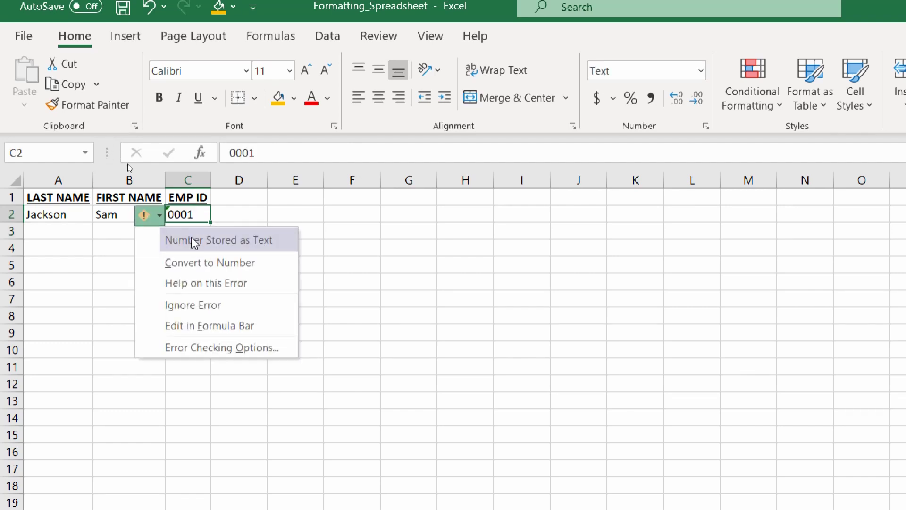
pyautogui.click(247, 219)
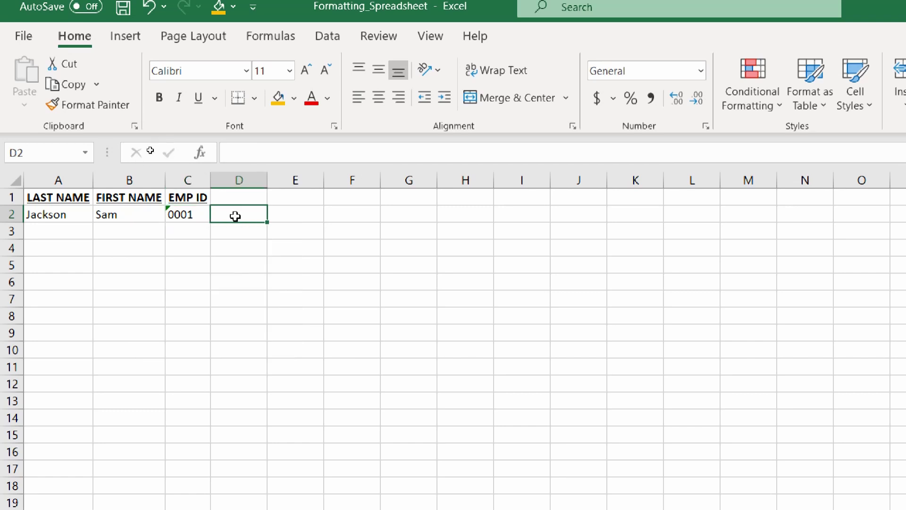
pyautogui.click(192, 214)
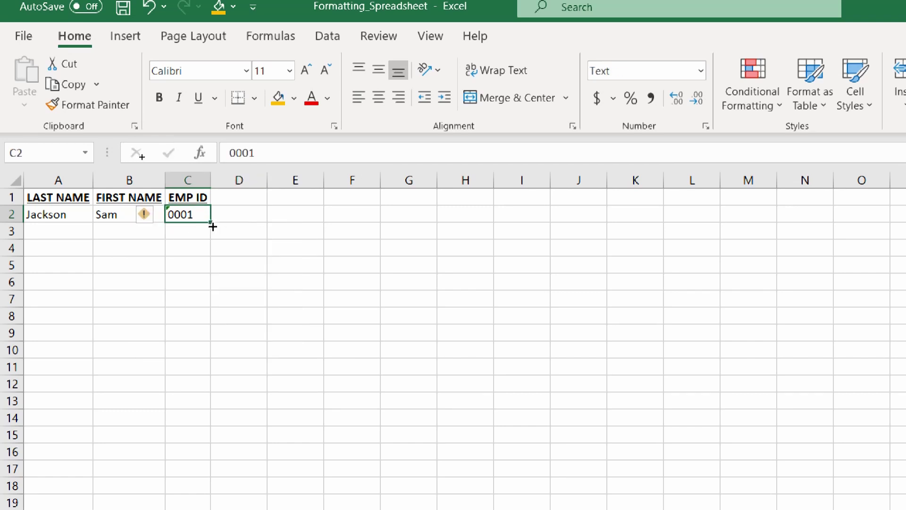
# Enter the second employee's last name and first name in row 3
pyautogui.click(48, 230)
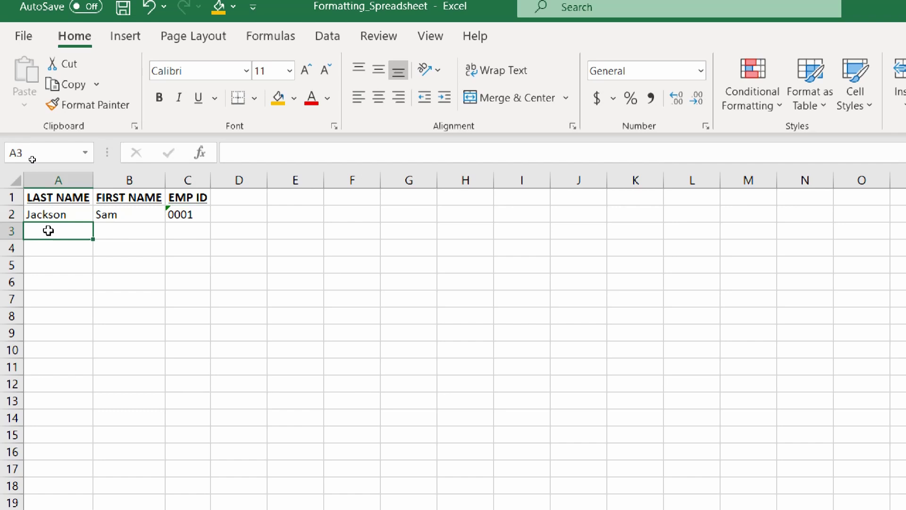
pyautogui.write('Madsen')
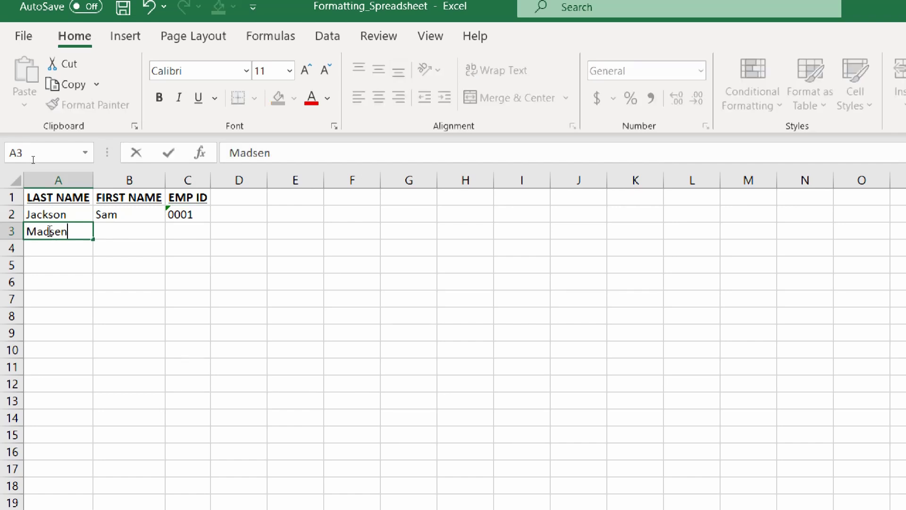
pyautogui.press('Tab')
pyautogui.write('Michael')
pyautogui.press('Return')
# Enter the third employee's last name and first name in row 4
pyautogui.write('Park')
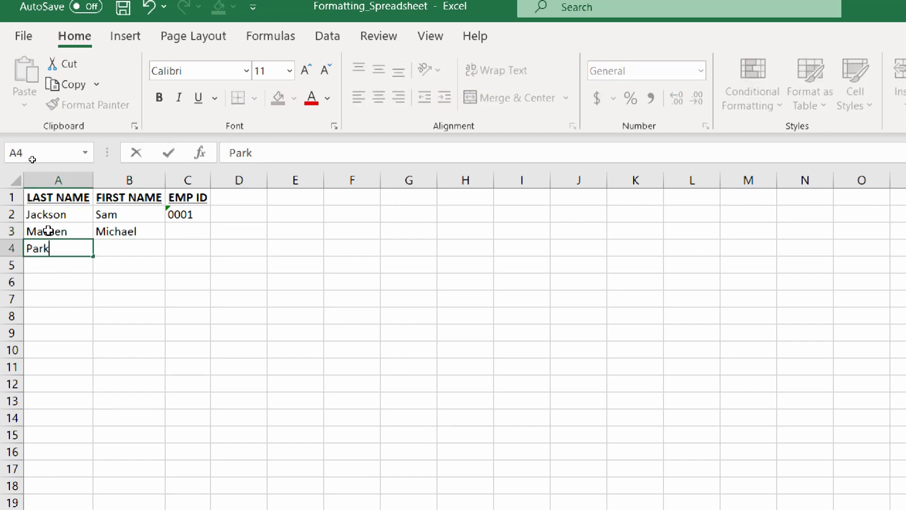
pyautogui.press('Tab')
pyautogui.write('Michal')
pyautogui.press('BackSpace')
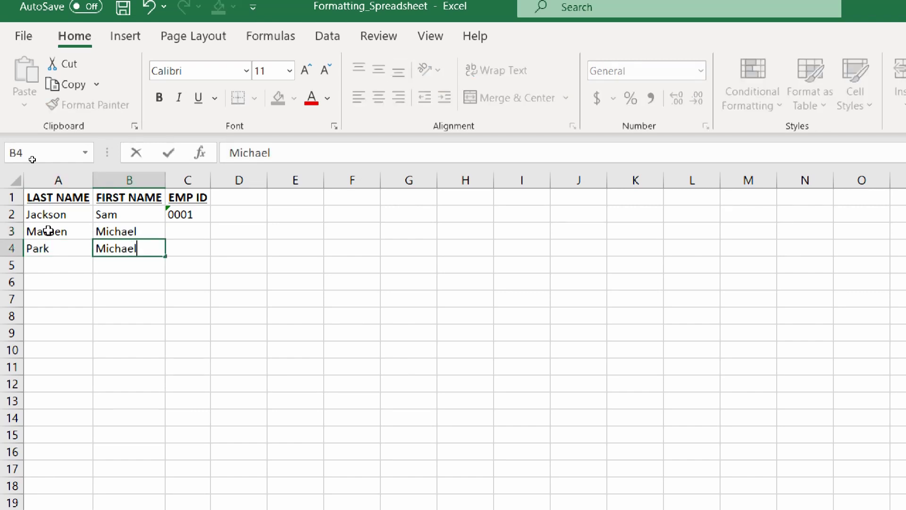
pyautogui.press('Return')
# Enter the fourth employee's last name and first name in row 5
pyautogui.write('Thurma')
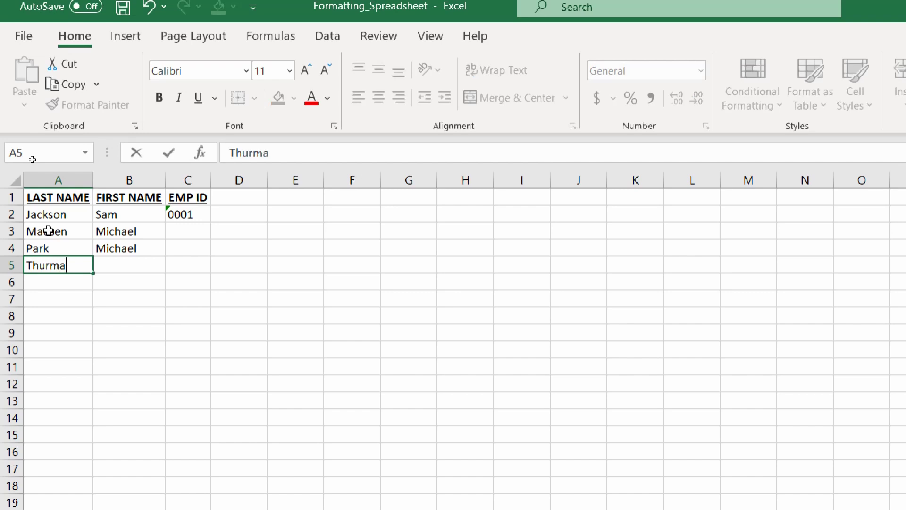
pyautogui.press('Tab')
pyautogui.write('Um')
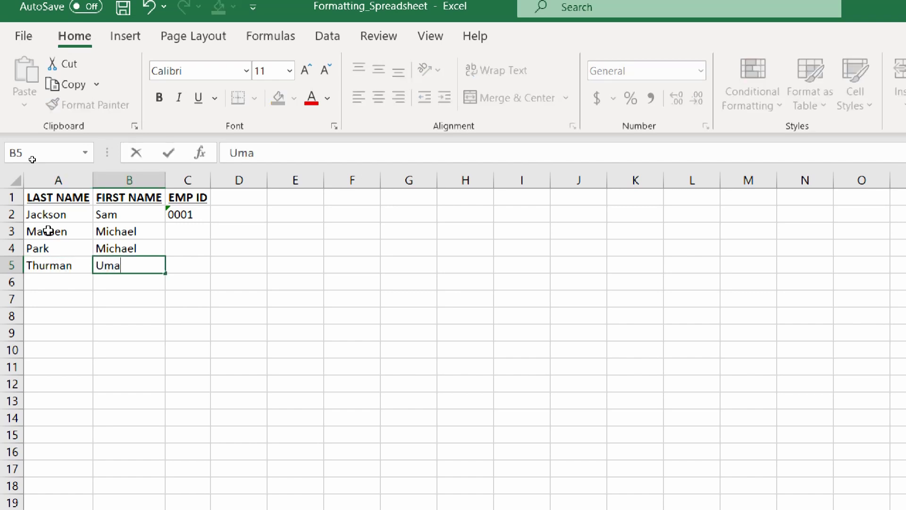
pyautogui.write('a')
pyautogui.press('Return')
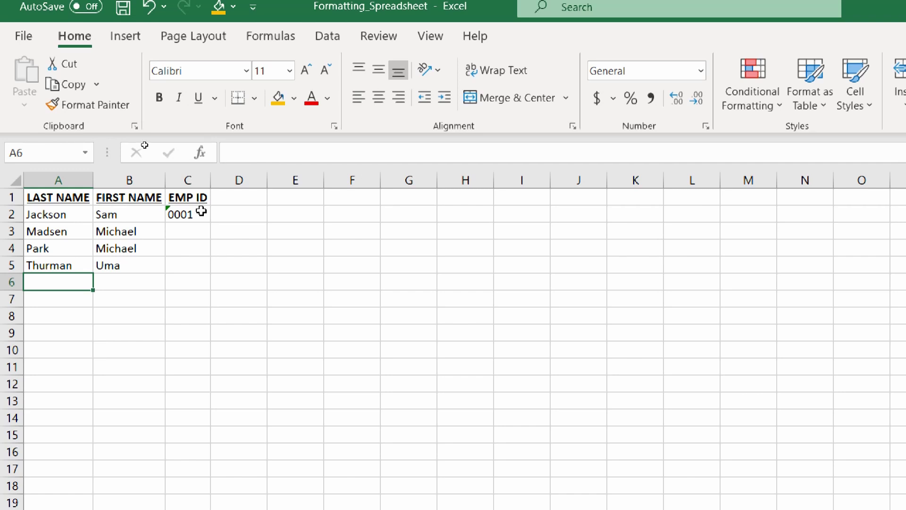
# Insert a blank column between the FIRST NAME and EMP ID columns
pyautogui.rightClick(187, 181)
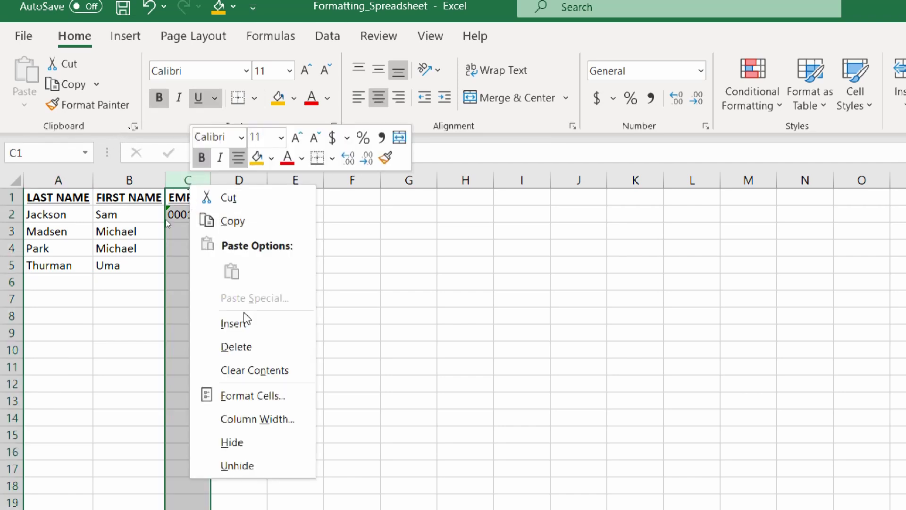
pyautogui.click(261, 329)
pyautogui.click(202, 199)
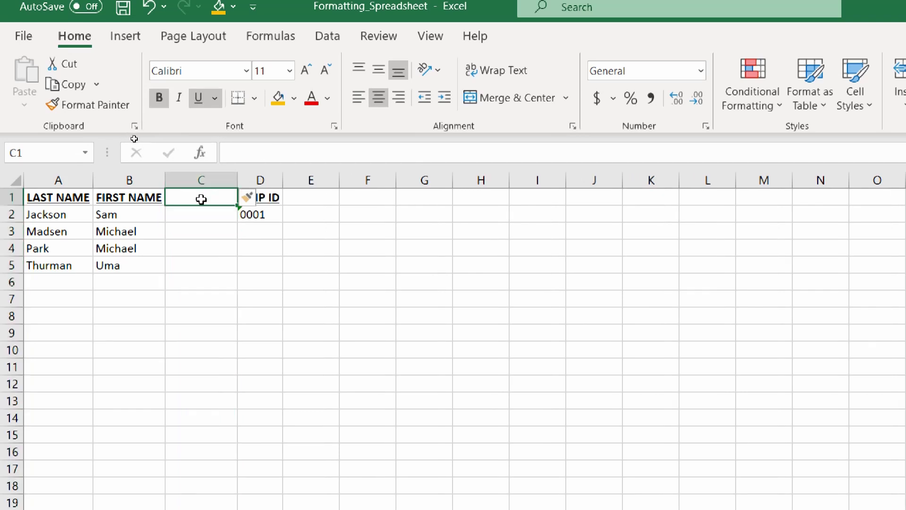
# Add the header FULL NAME in C1 and enter the first employee's full name in C2
pyautogui.write('FU')
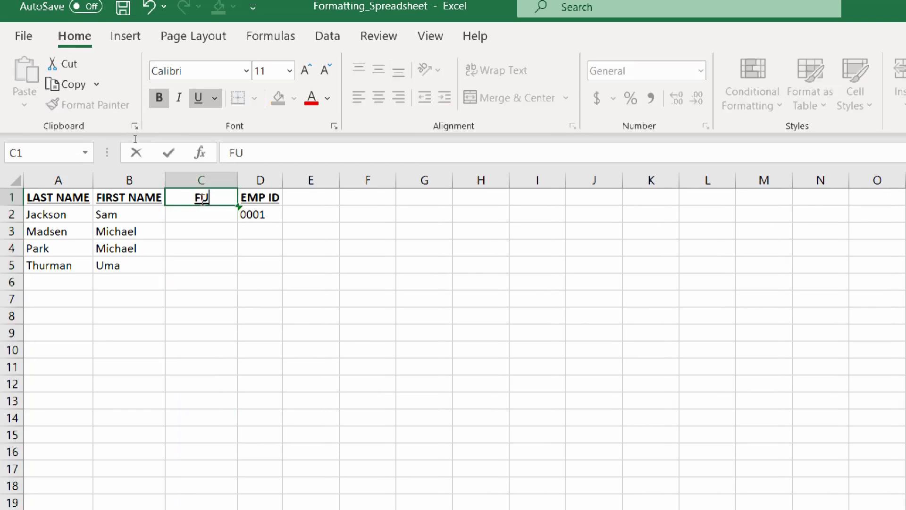
pyautogui.write('LL NAME')
pyautogui.press('Return')
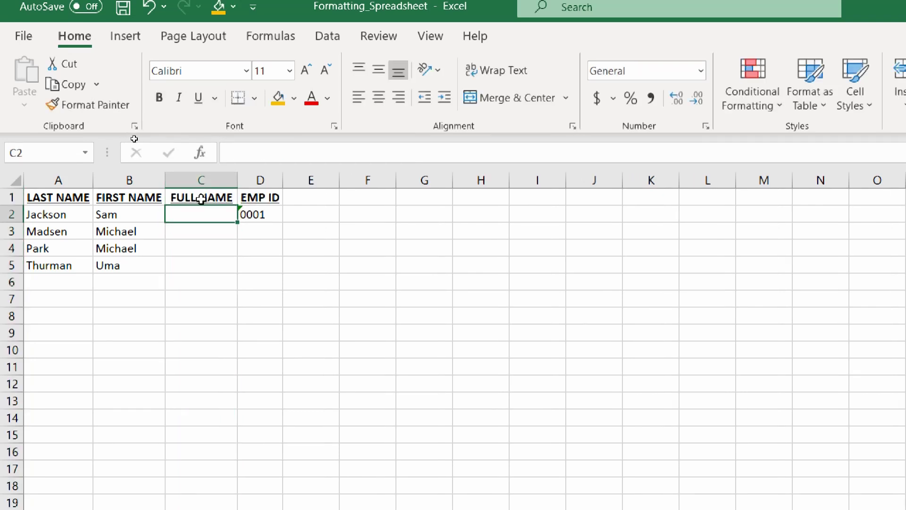
pyautogui.write('Sa')
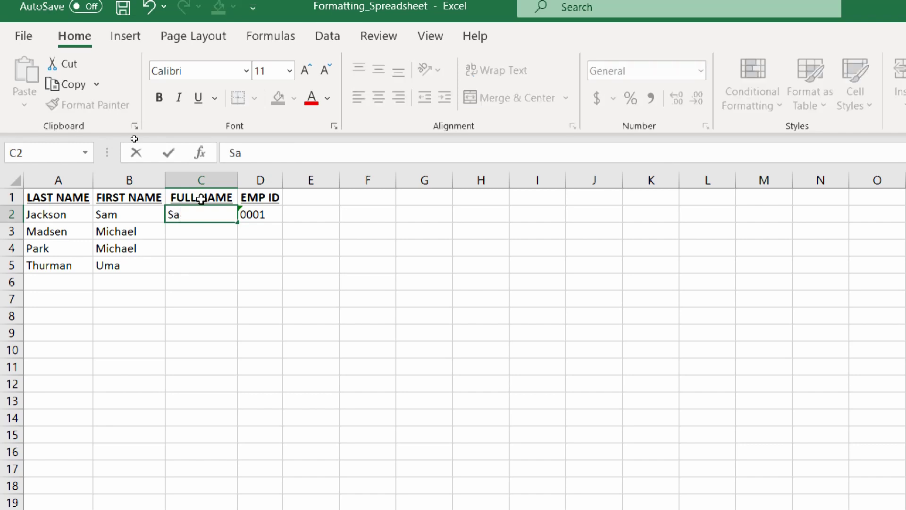
pyautogui.write('m Jackson')
pyautogui.press('Return')
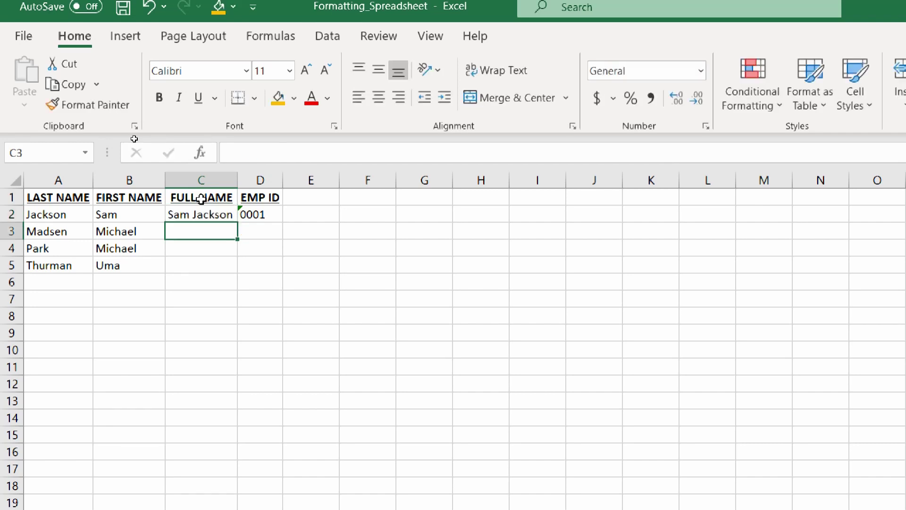
pyautogui.write('Mich')
pyautogui.press('BackSpace')
pyautogui.press('BackSpace')
pyautogui.press('BackSpace')
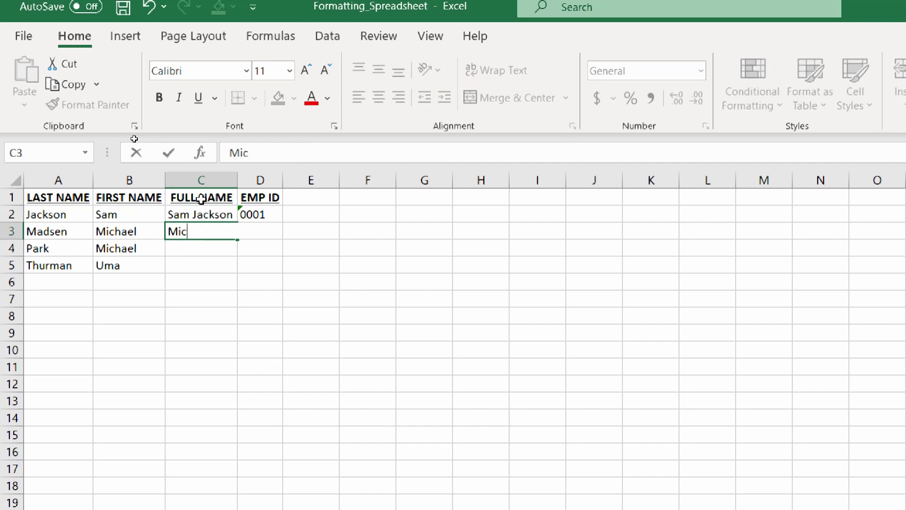
pyautogui.press('Escape')
pyautogui.click(258, 253)
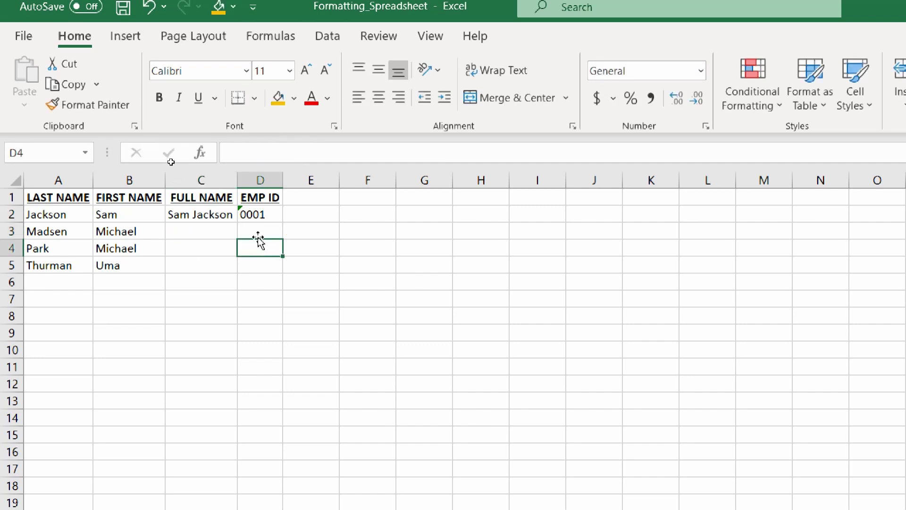
# Try copying the full name in C2 down through C5, and undo that fill
pyautogui.click(230, 211)
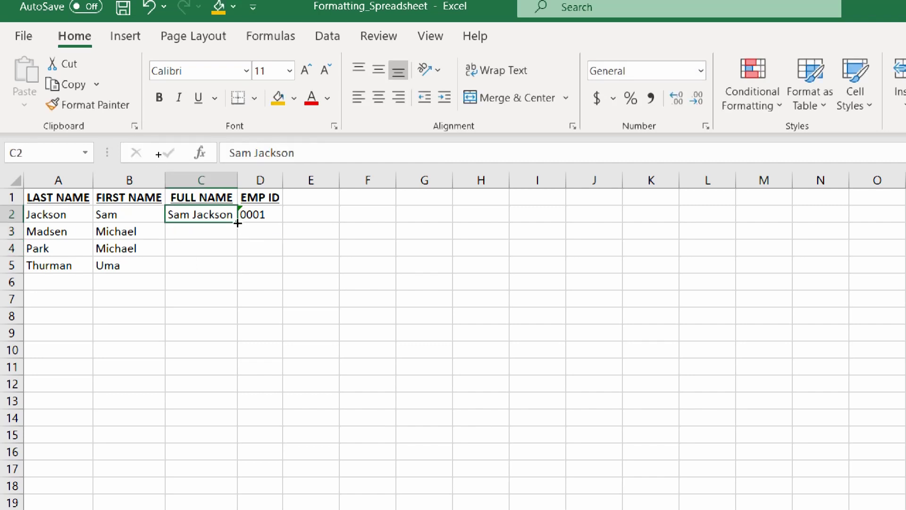
pyautogui.moveTo(237, 223); pyautogui.dragTo(227, 277)
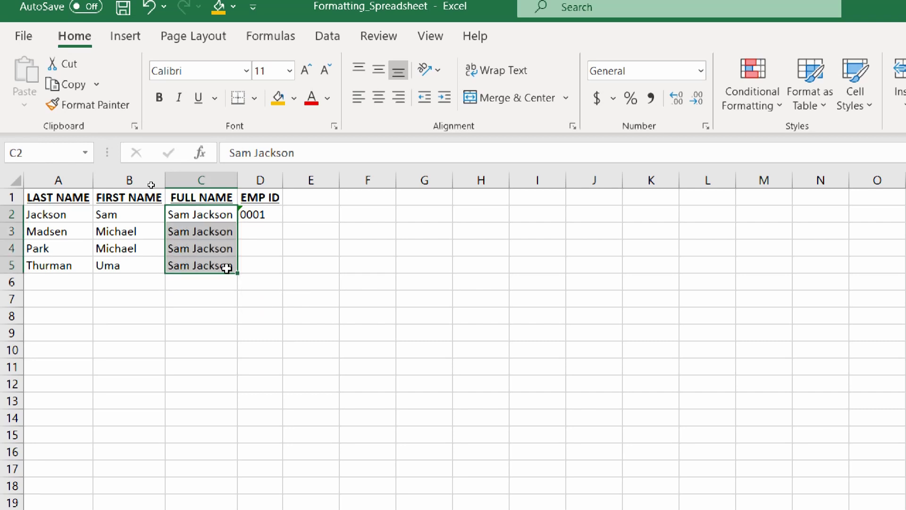
pyautogui.hotkey('ctrl', 'z')
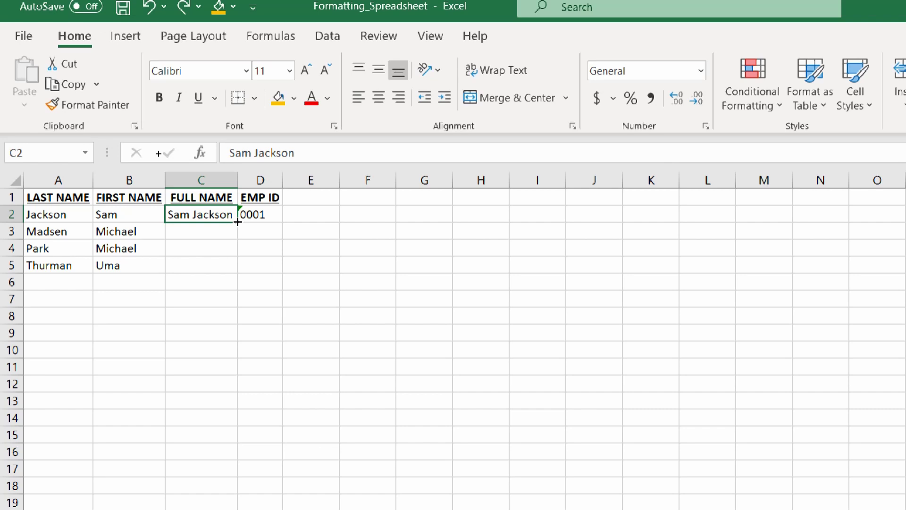
# Use Flash Fill to extend the full names from C2 through C5 and autofit the width of column C
pyautogui.moveTo(238, 222); pyautogui.dragTo(233, 277)
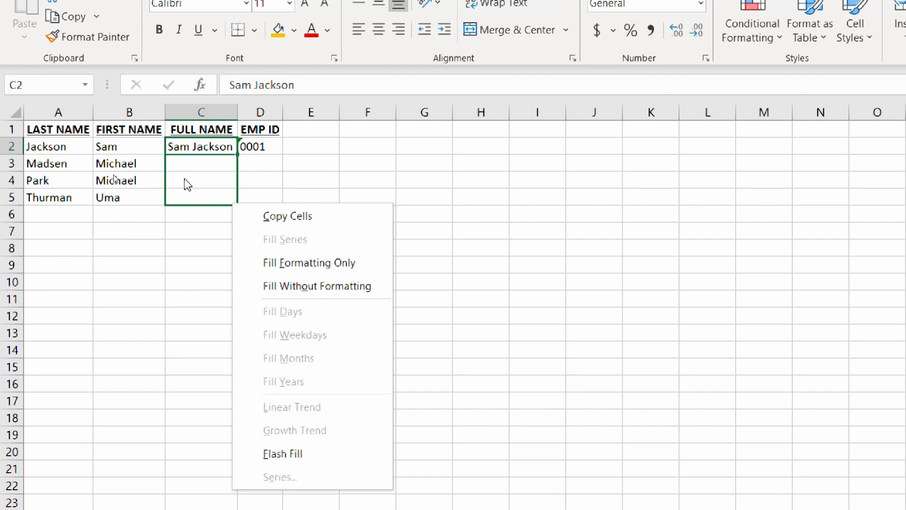
pyautogui.click(277, 454)
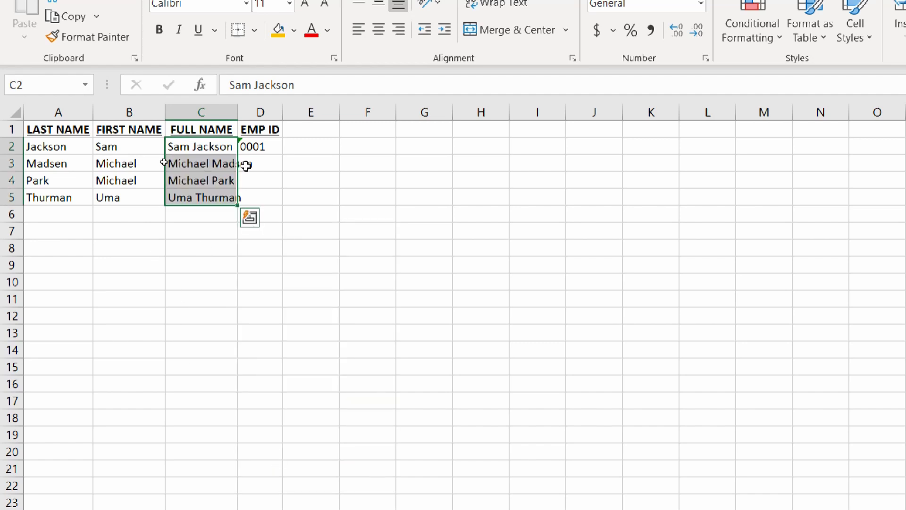
pyautogui.doubleClick(237, 112)
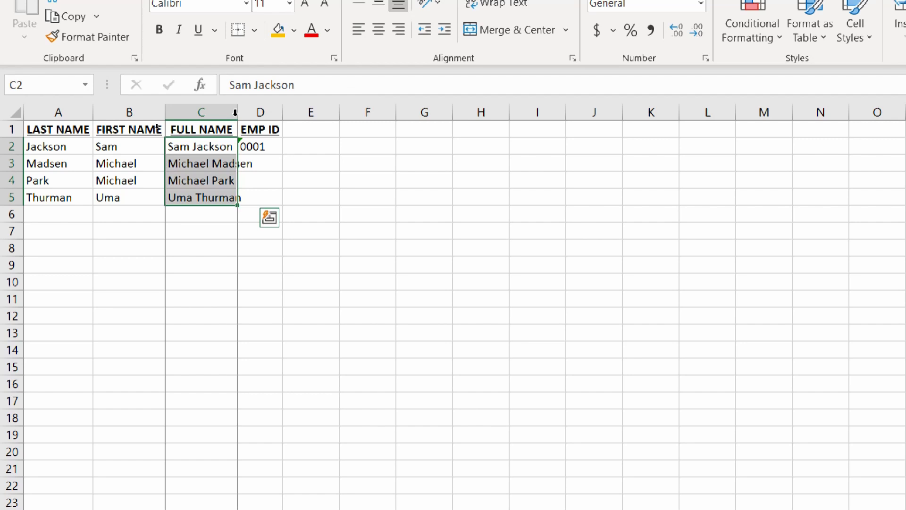
pyautogui.click(275, 147)
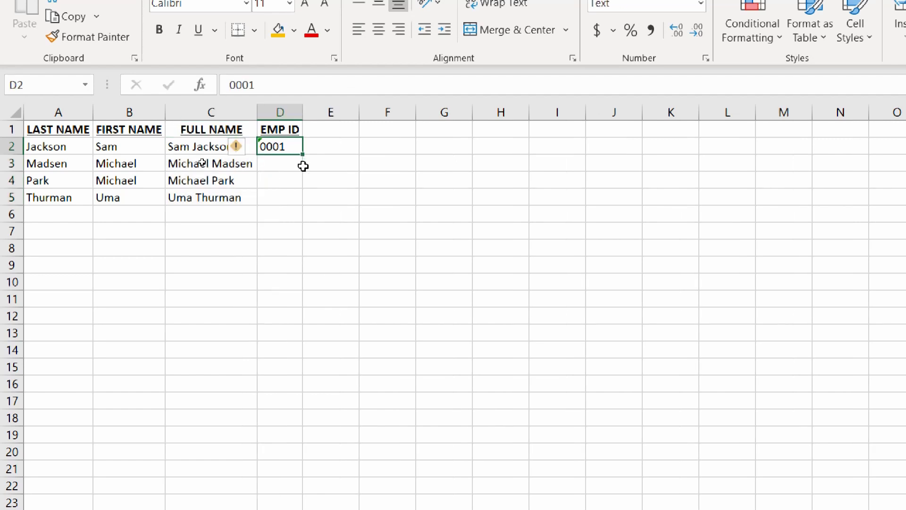
pyautogui.click(176, 147)
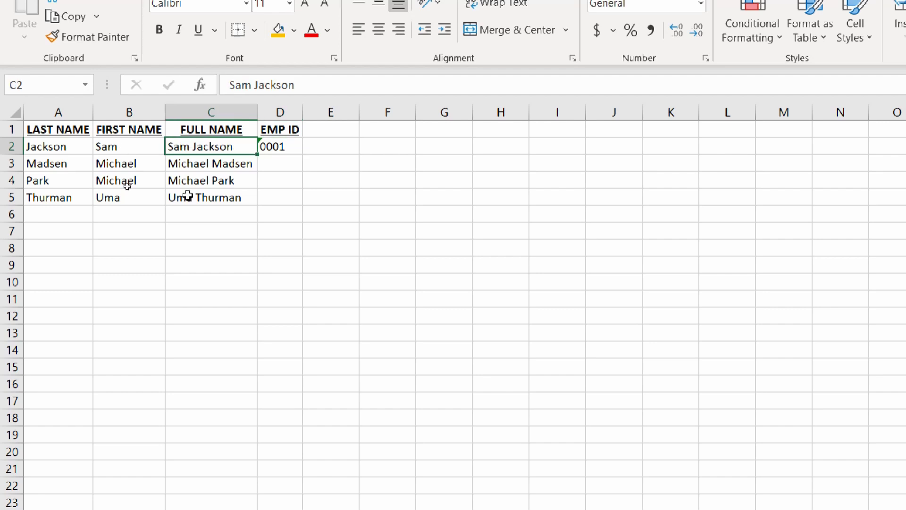
pyautogui.click(200, 197)
pyautogui.click(285, 148)
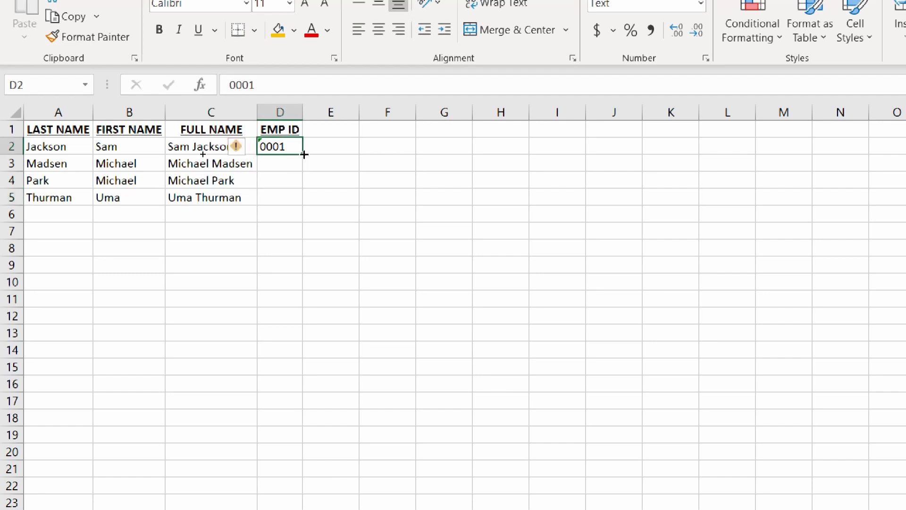
pyautogui.click(277, 165)
pyautogui.click(278, 176)
pyautogui.click(275, 193)
pyautogui.click(283, 146)
pyautogui.moveTo(284, 165); pyautogui.dragTo(281, 196)
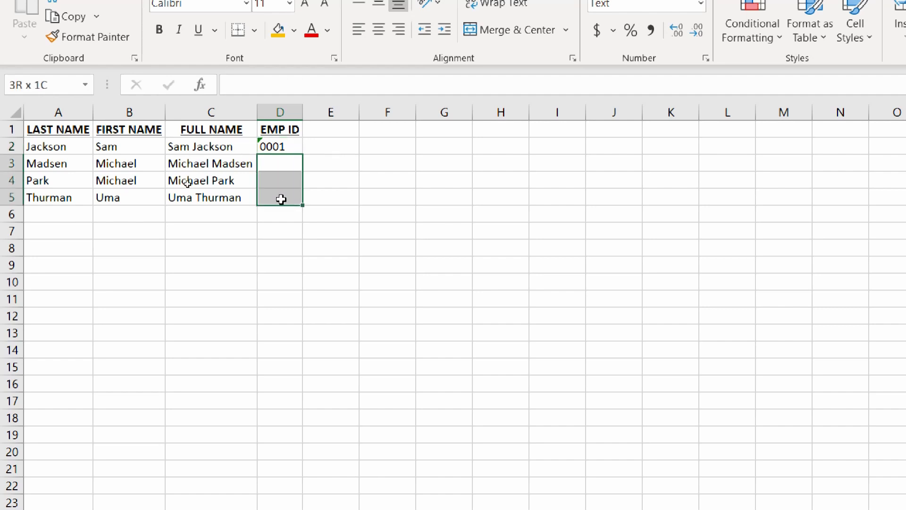
pyautogui.click(274, 163)
pyautogui.click(270, 181)
pyautogui.click(270, 198)
pyautogui.click(269, 213)
pyautogui.click(269, 246)
pyautogui.click(265, 291)
pyautogui.click(275, 330)
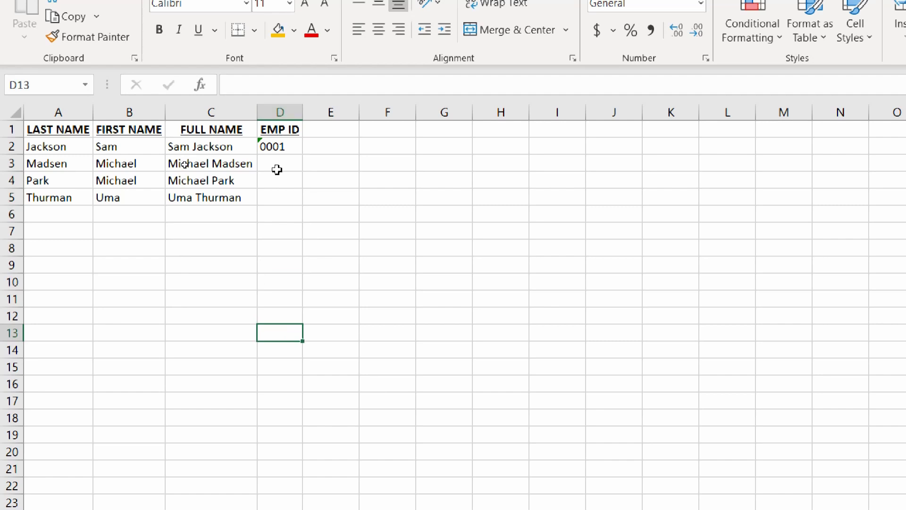
# Try entering the second and third employee IDs with leading zeros in D3 and D4, and undo both entries
pyautogui.click(278, 147)
pyautogui.click(278, 177)
pyautogui.click(278, 172)
pyautogui.write('0002')
pyautogui.press('Return')
pyautogui.write('000')
pyautogui.write('3')
pyautogui.press('Return')
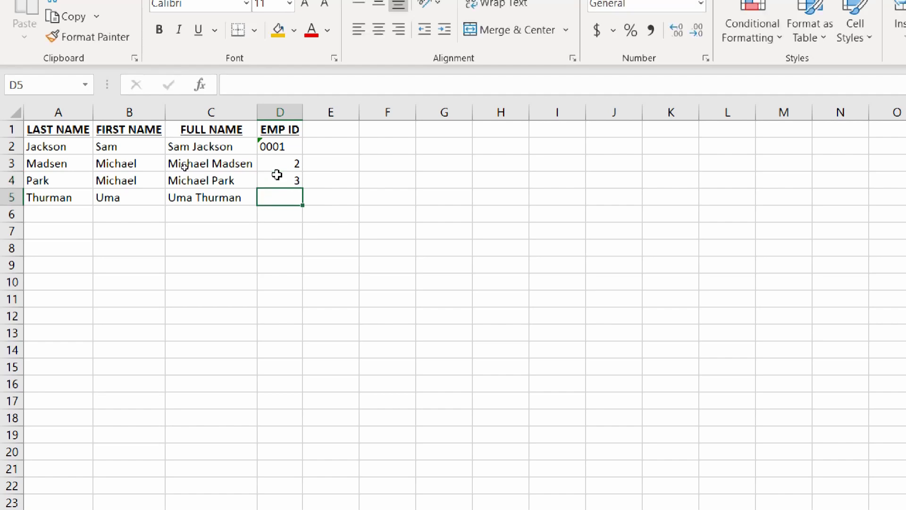
pyautogui.hotkey('ctrl', 'z')
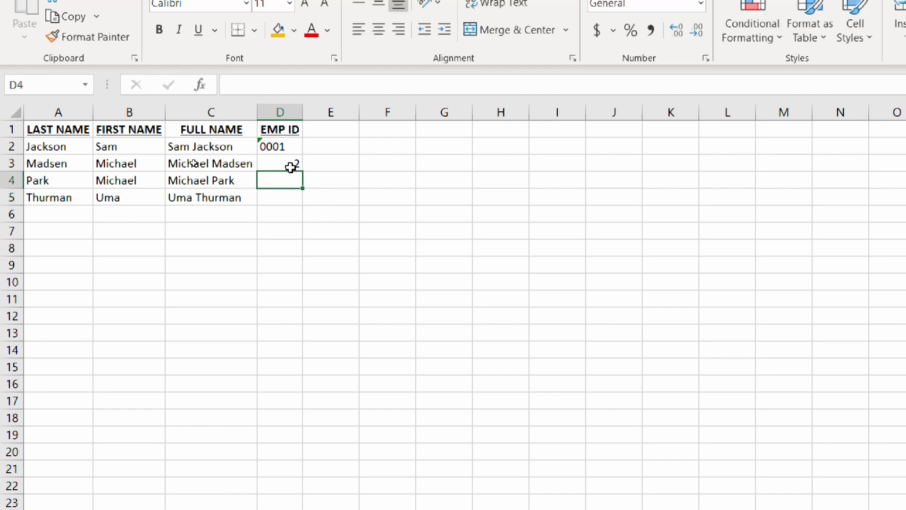
pyautogui.hotkey('ctrl', 'z')
pyautogui.click(298, 149)
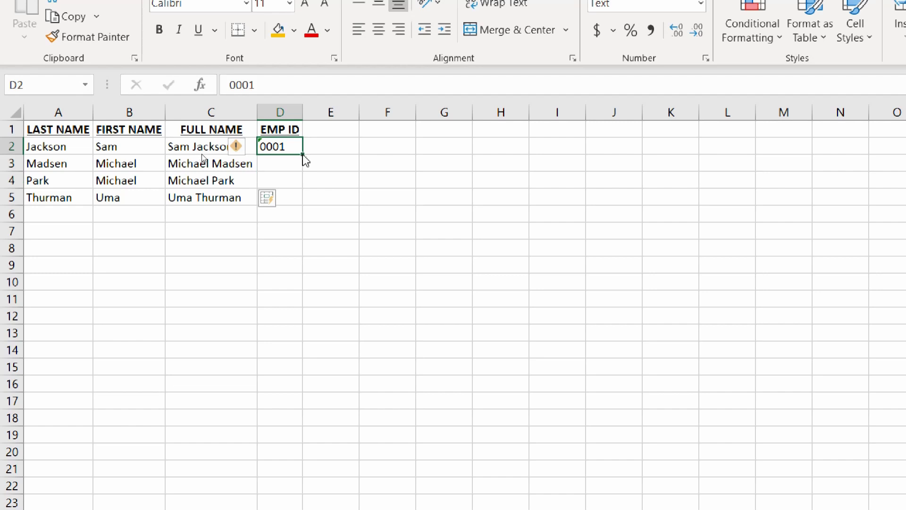
pyautogui.click(306, 202)
pyautogui.click(270, 200)
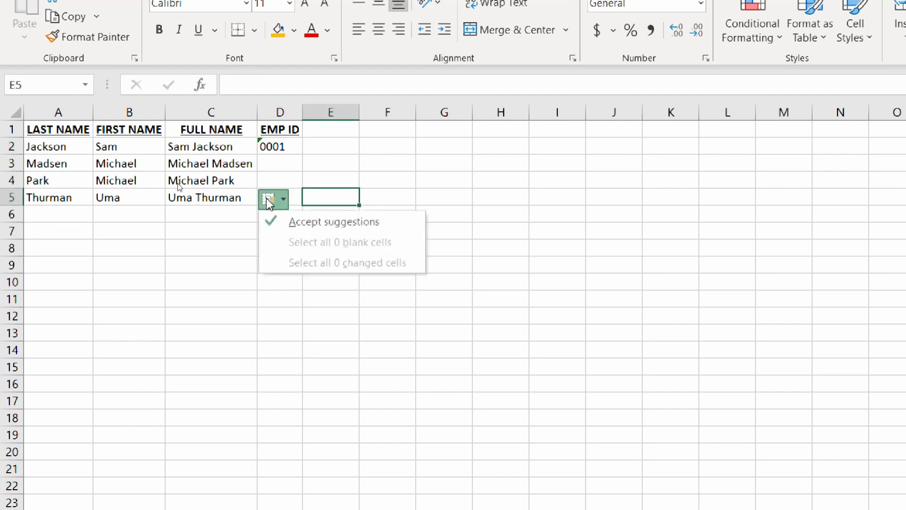
pyautogui.click(313, 181)
pyautogui.click(298, 163)
# Fill the employee ID in D2 down through D5 as a series
pyautogui.click(284, 147)
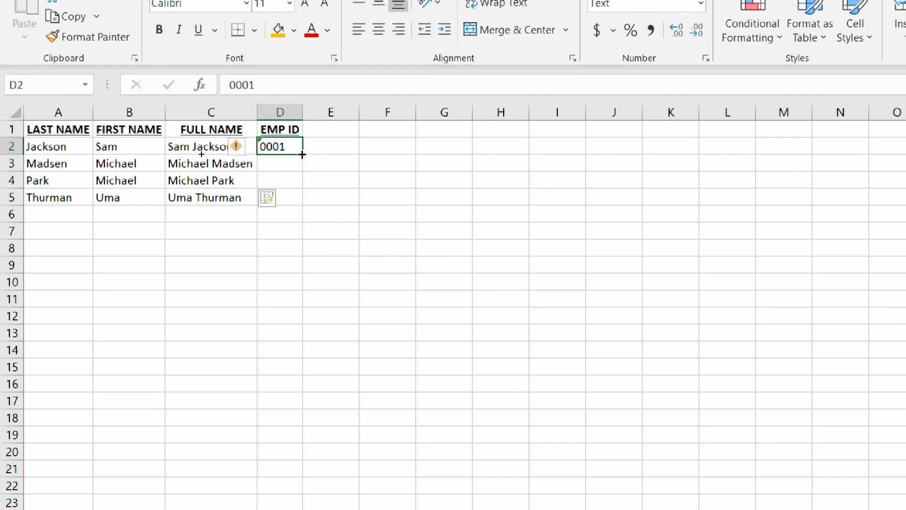
pyautogui.moveTo(301, 154); pyautogui.dragTo(293, 208)
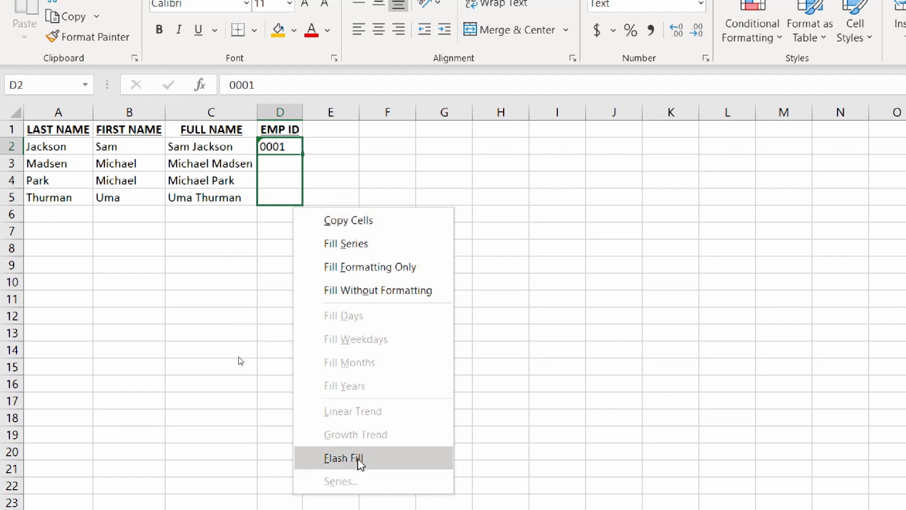
pyautogui.click(365, 244)
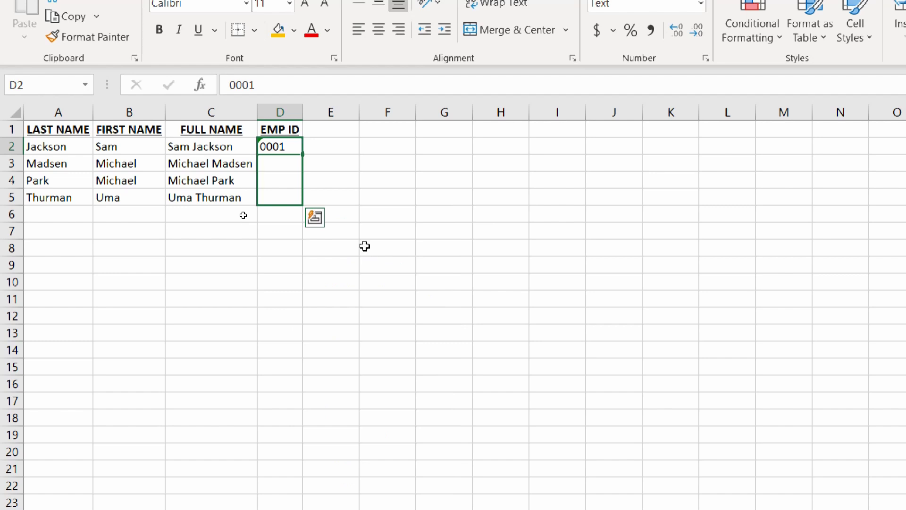
pyautogui.click(274, 231)
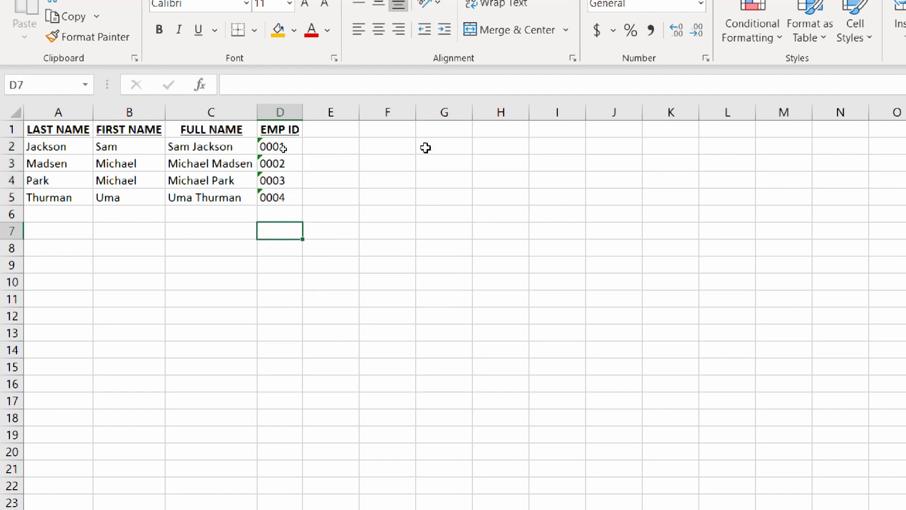
# Enter Monday in F2 and Tuesday in F3
pyautogui.click(407, 145)
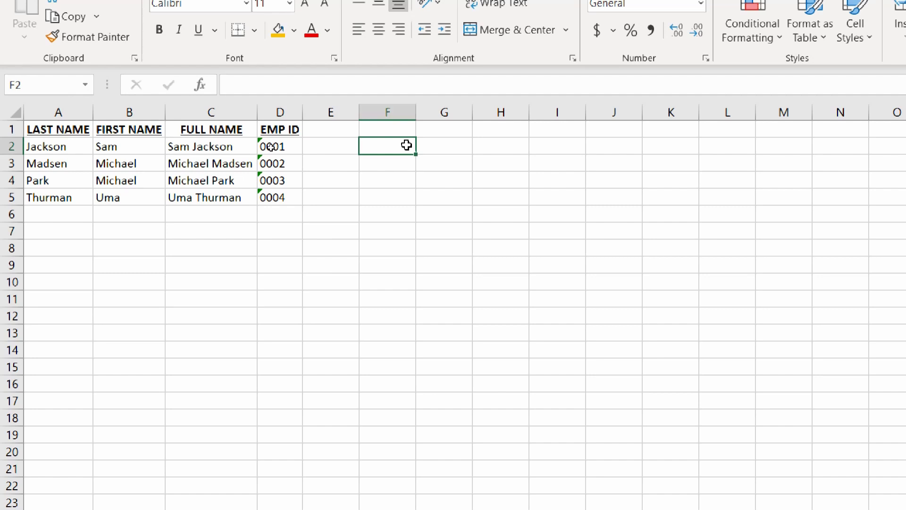
pyautogui.write('Monday')
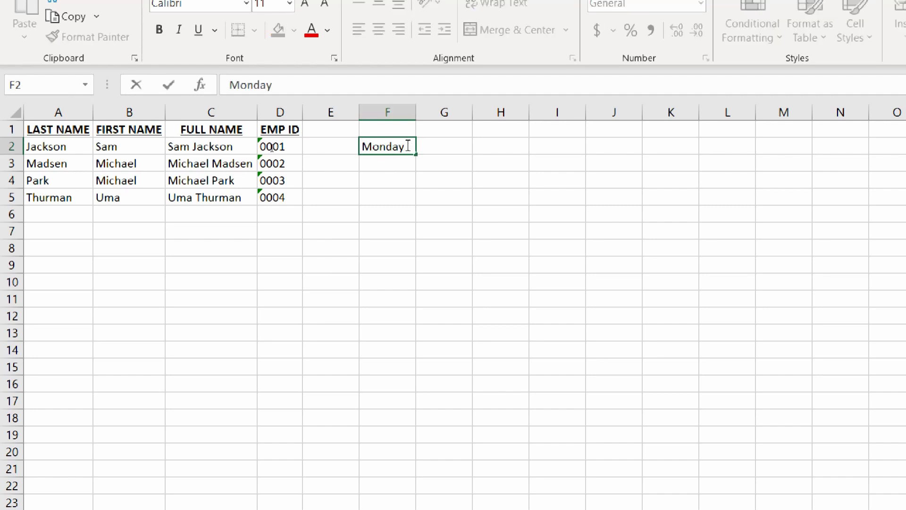
pyautogui.press('Return')
pyautogui.write('Tuesday')
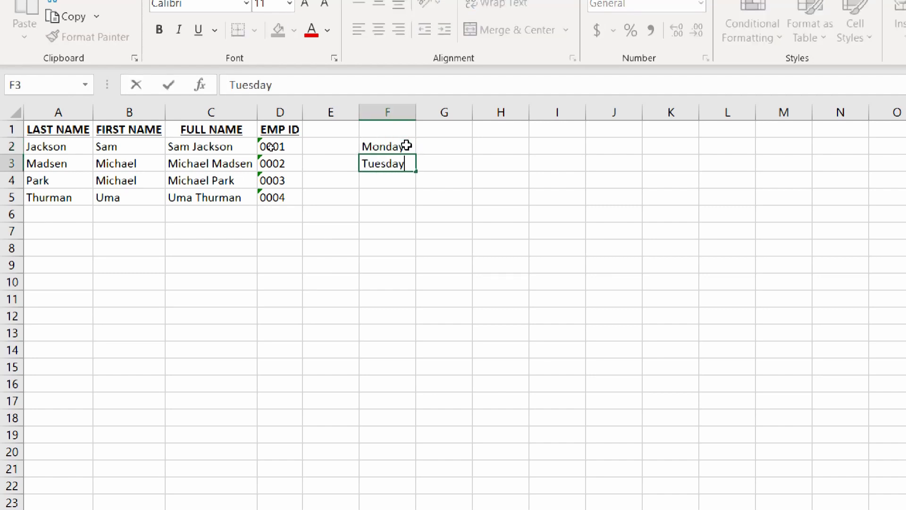
pyautogui.press('Return')
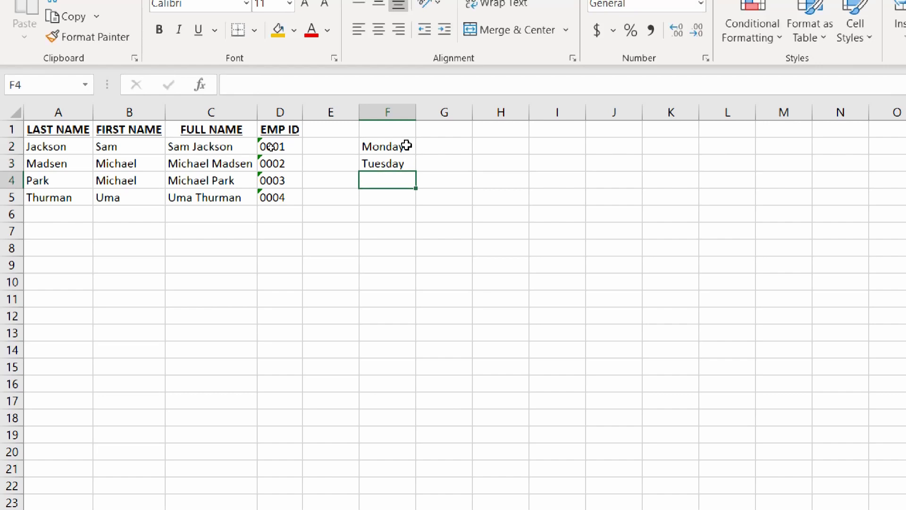
# Fill the weekday in F3 down through F17 as a series
pyautogui.click(408, 166)
pyautogui.moveTo(419, 171); pyautogui.dragTo(392, 422)
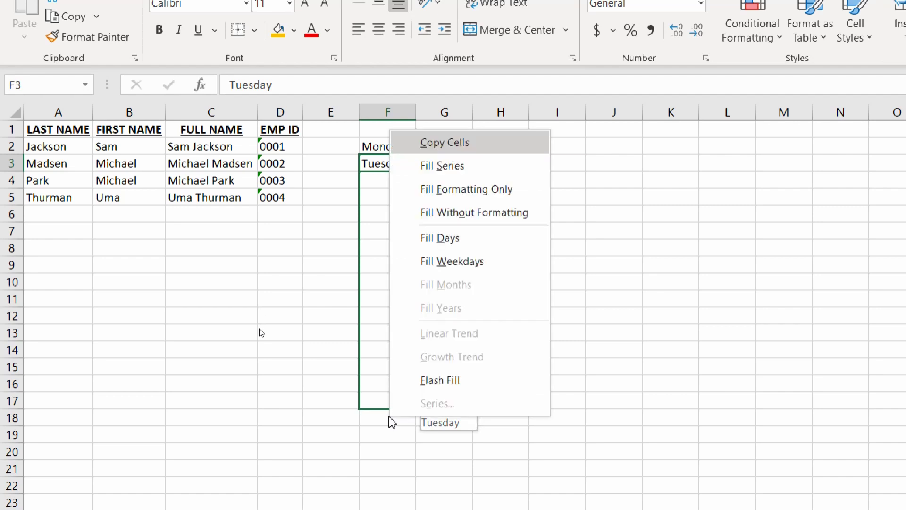
pyautogui.click(460, 166)
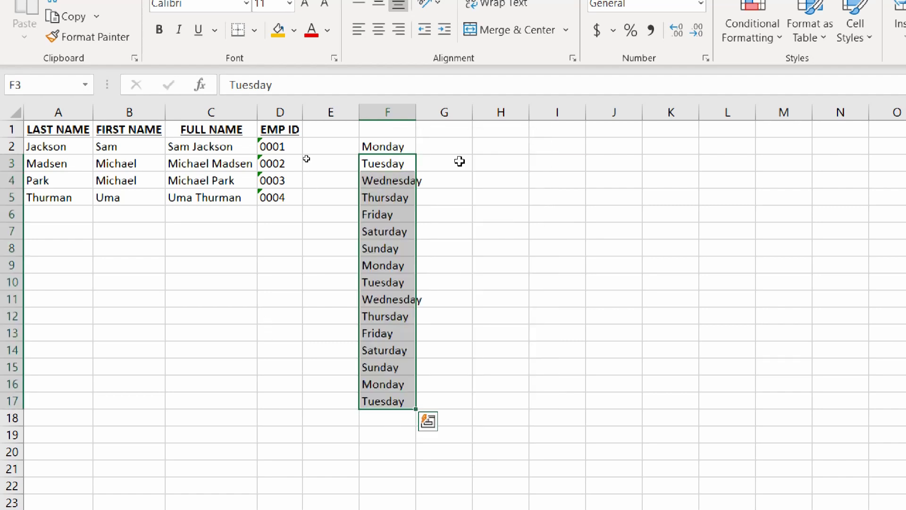
# Enter January in H2
pyautogui.click(496, 145)
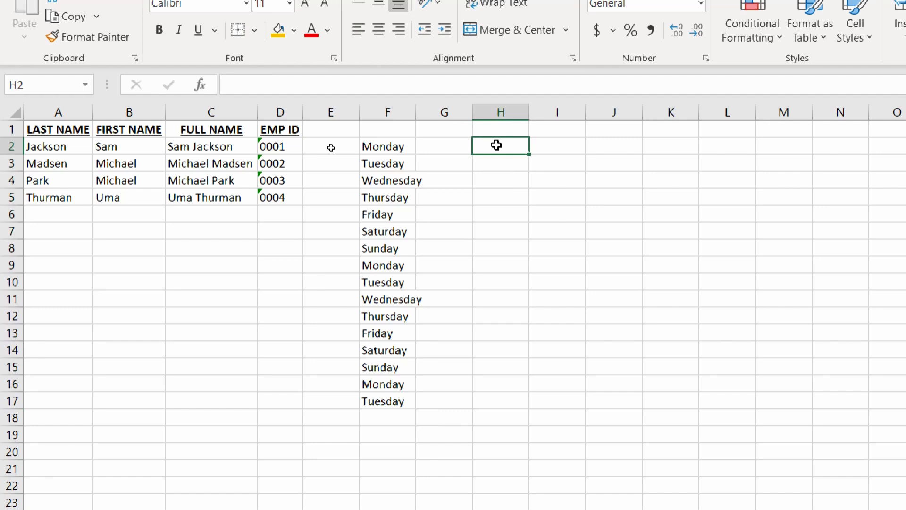
pyautogui.write('Januray')
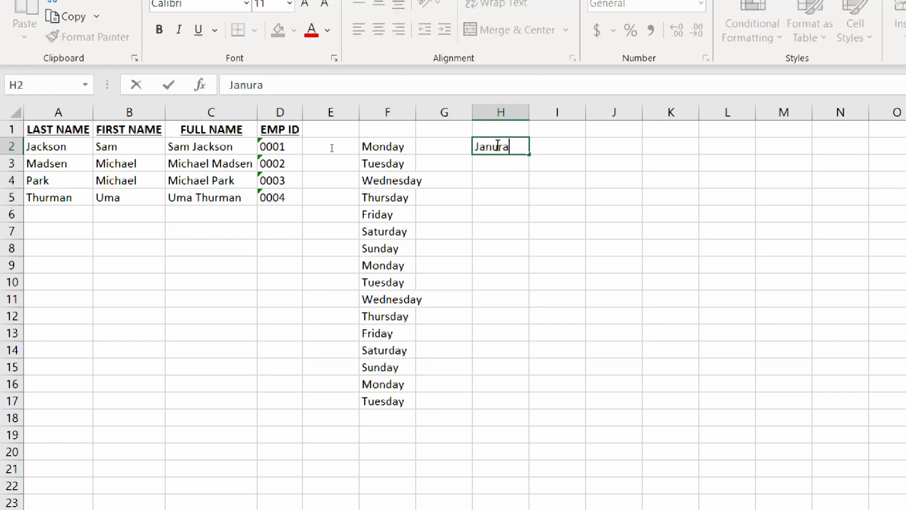
pyautogui.press('Return')
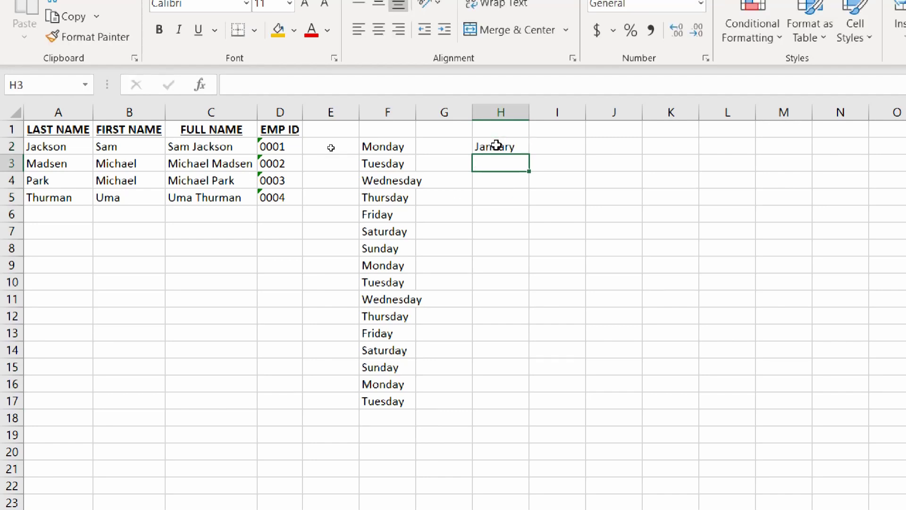
# Fill the month in H2 down through H17 as a series, and undo both the fill and the entry
pyautogui.click(516, 150)
pyautogui.moveTo(530, 154); pyautogui.dragTo(505, 406)
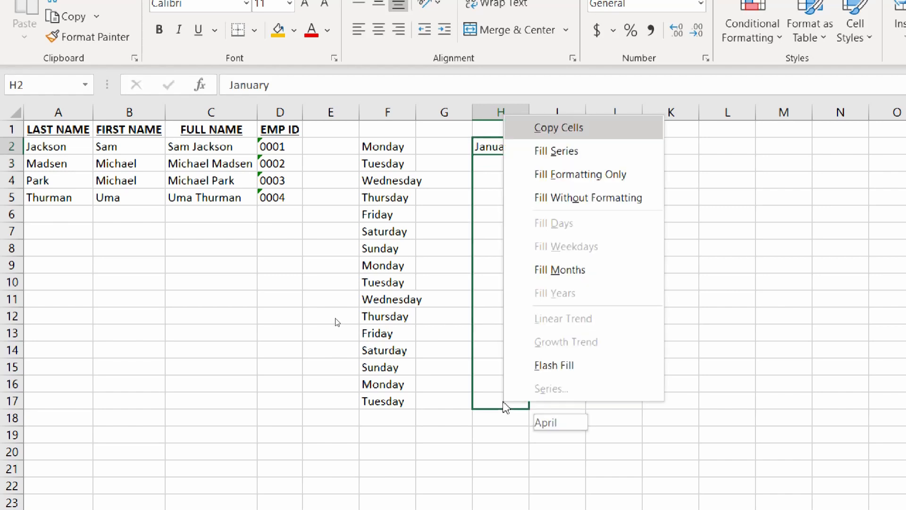
pyautogui.click(566, 151)
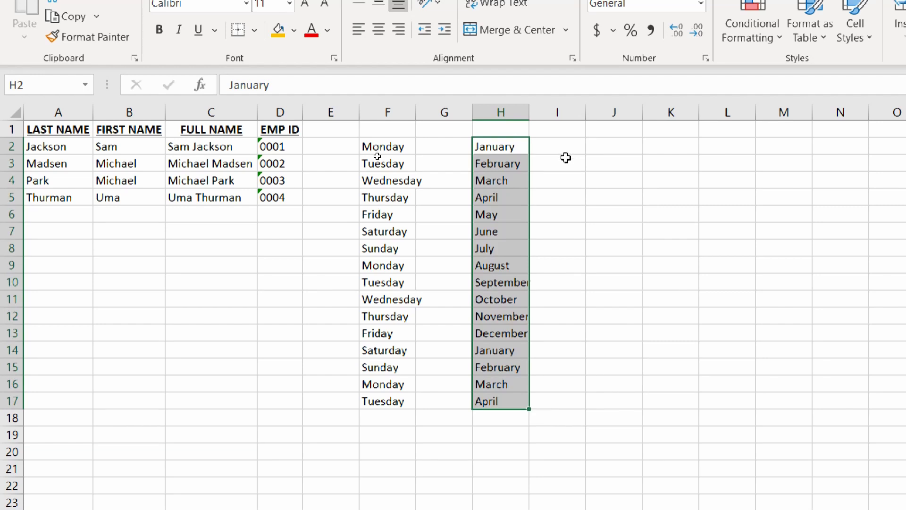
pyautogui.hotkey('ctrl', 'z')
# Delete the weekday list in F2 through F17
pyautogui.click(391, 145)
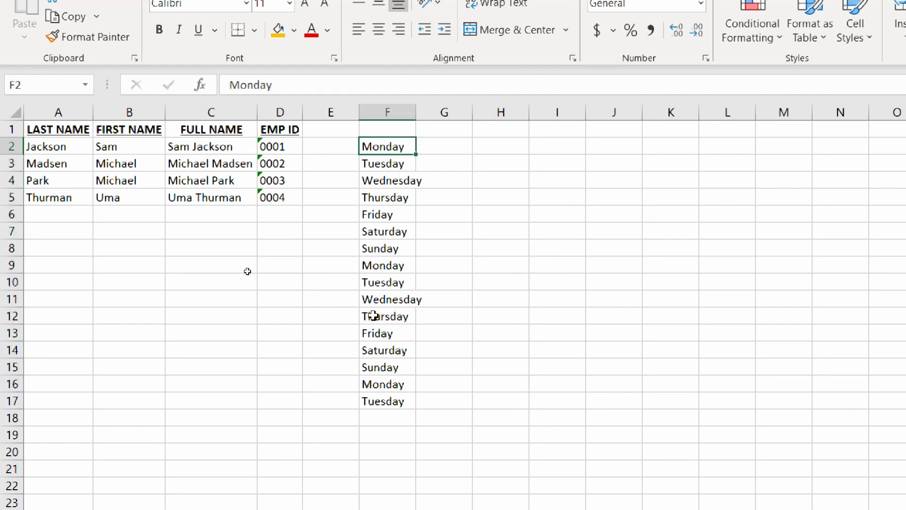
pyautogui.keyDown('shift'); pyautogui.click(364, 393); pyautogui.keyUp('shift')
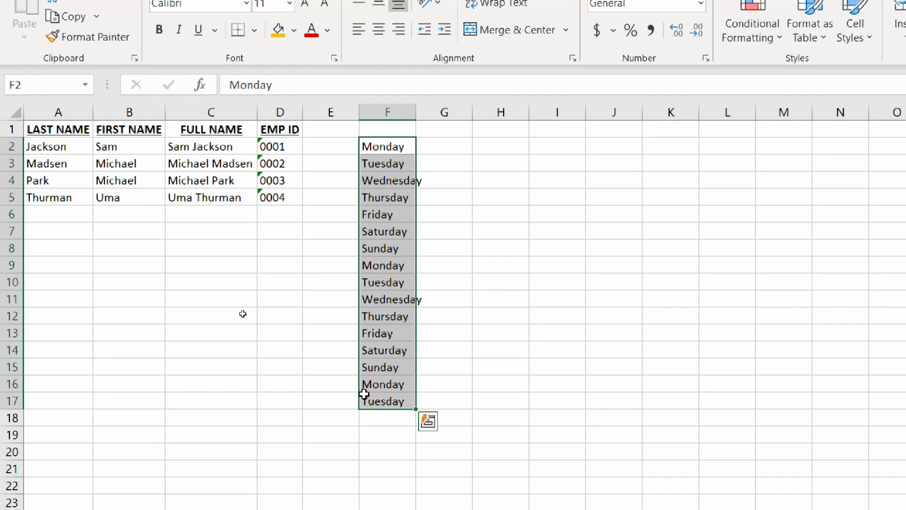
pyautogui.press('Delete')
# Fill the FIRST NAME header in B1 down through B5 without formatting, and undo the fill
pyautogui.click(147, 144)
pyautogui.click(143, 129)
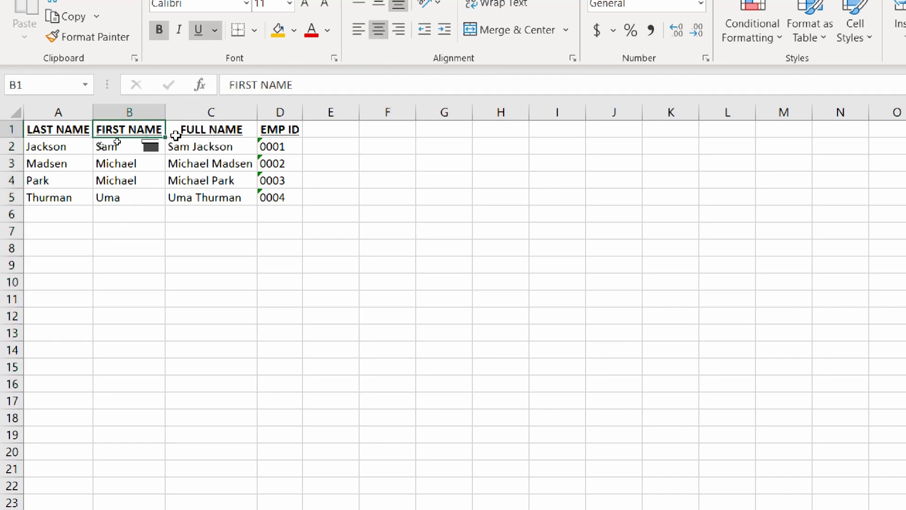
pyautogui.moveTo(164, 138); pyautogui.dragTo(156, 201)
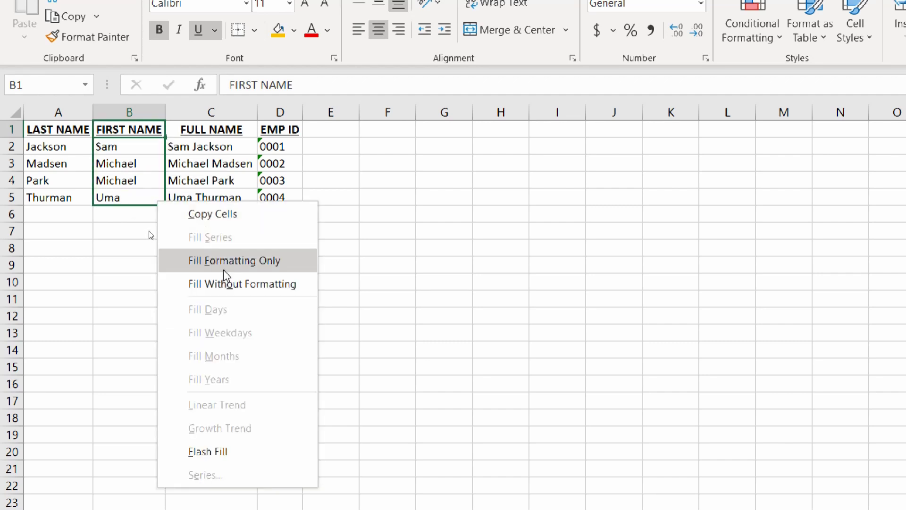
pyautogui.click(225, 289)
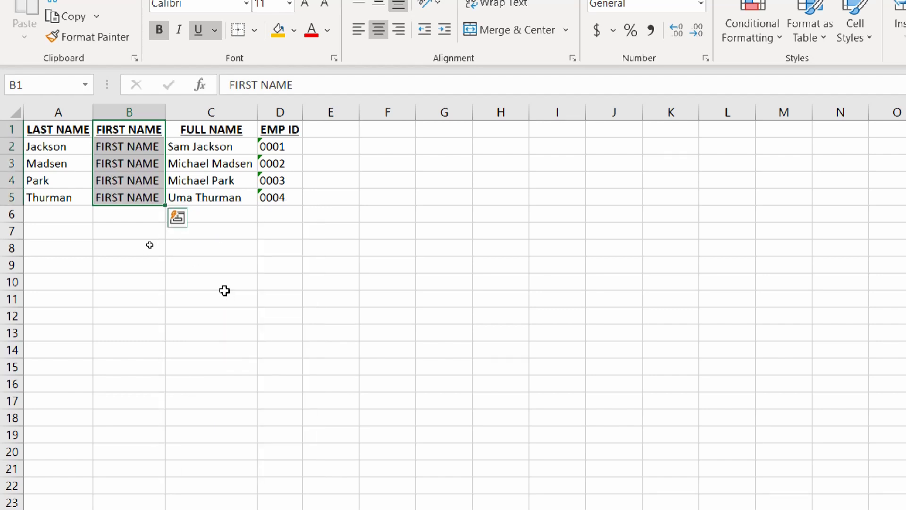
pyautogui.hotkey('ctrl', 'e')
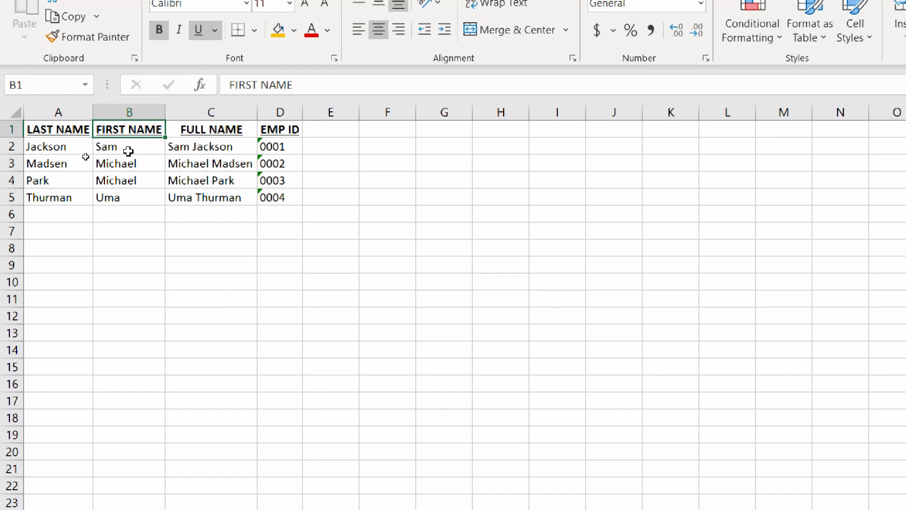
# Fill only the formatting of the FIRST NAME header in B1 down through B5, and undo the fill
pyautogui.moveTo(165, 138); pyautogui.dragTo(162, 214)
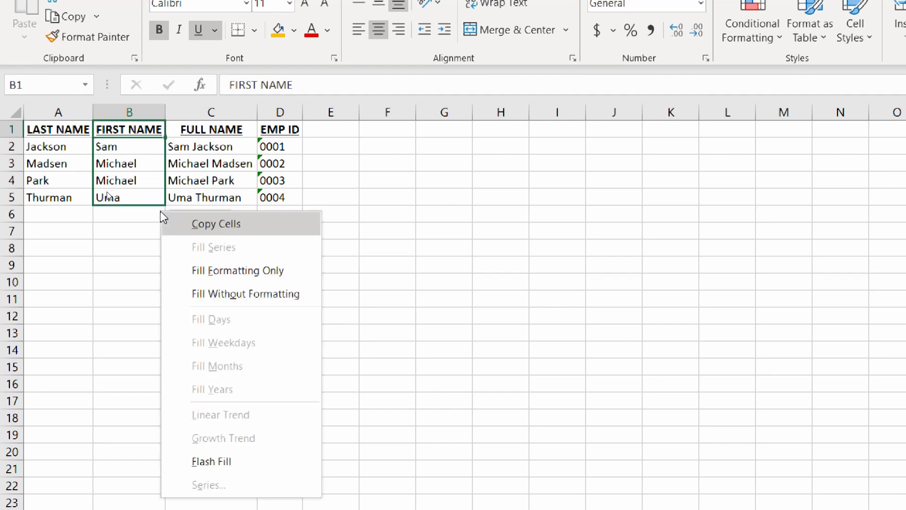
pyautogui.click(228, 270)
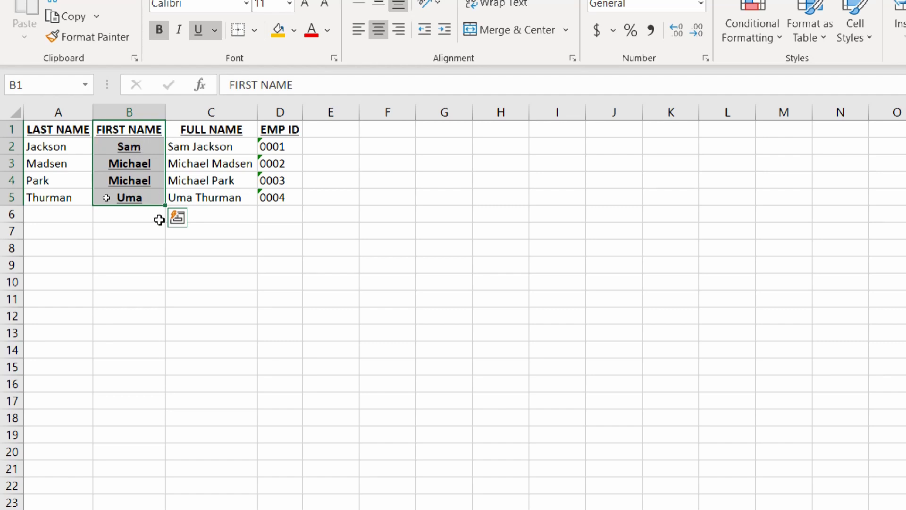
pyautogui.hotkey('ctrl', 'z')
pyautogui.click(148, 167)
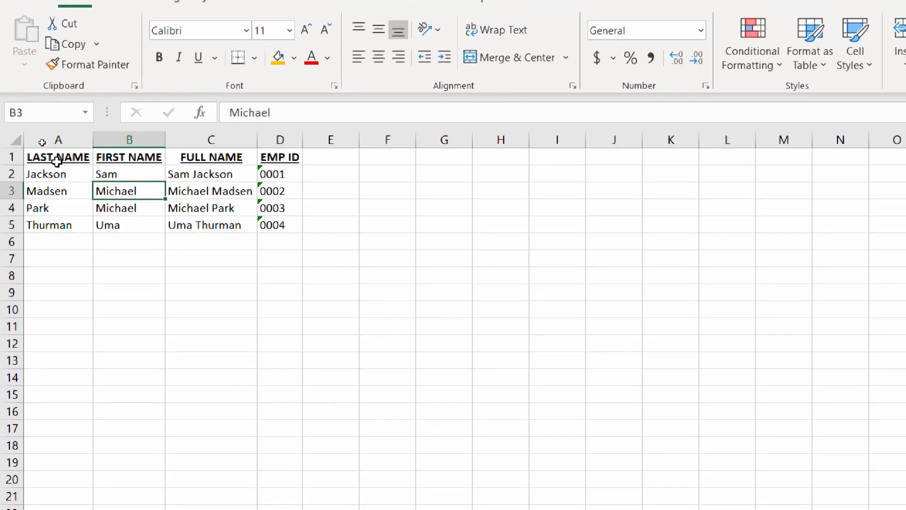
pyautogui.click(73, 238)
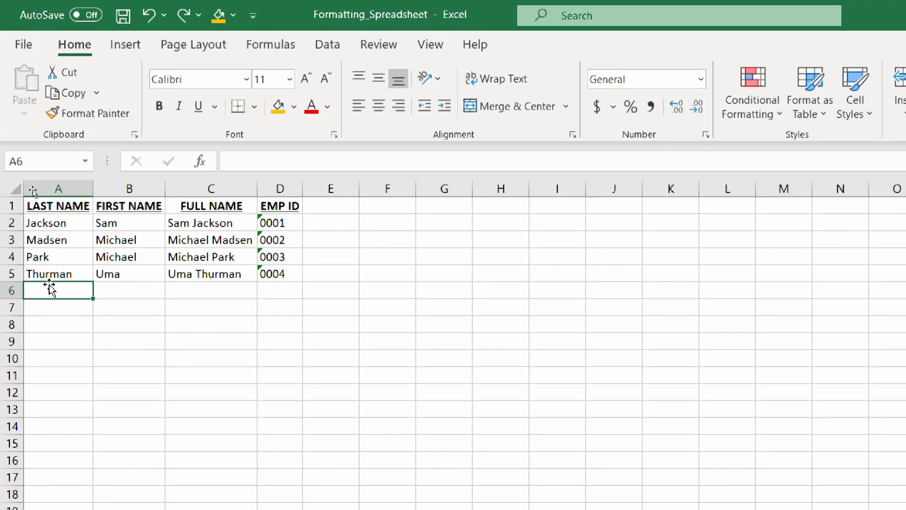
pyautogui.moveTo(48, 275); pyautogui.dragTo(270, 209)
pyautogui.click(241, 270)
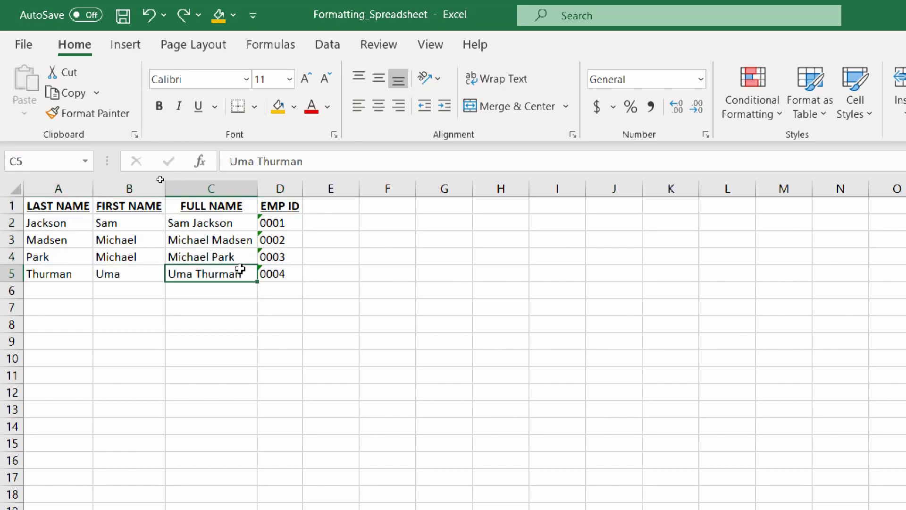